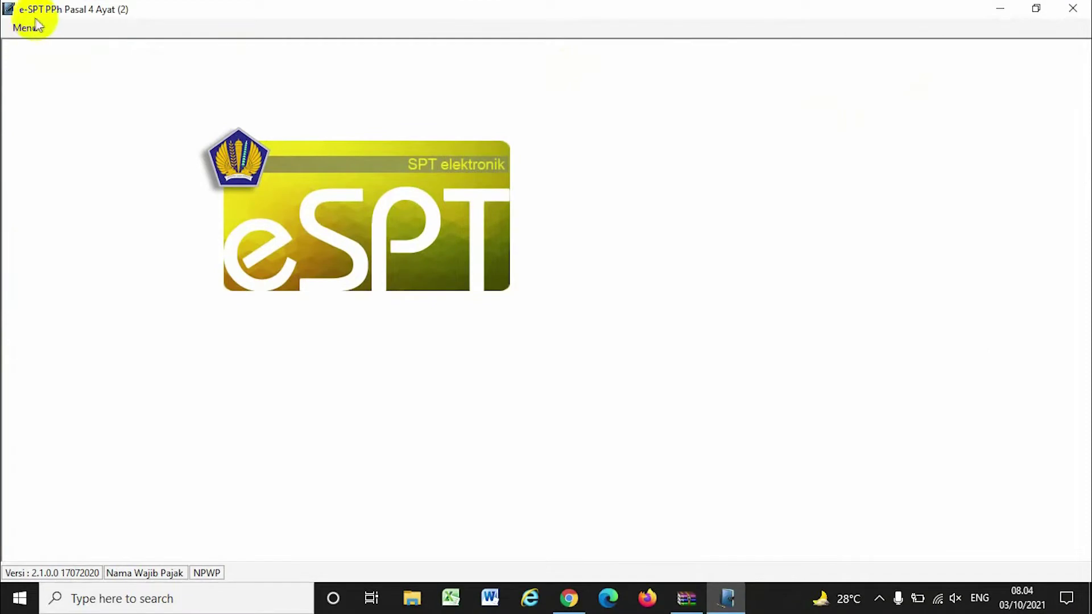
# Connect the prepared data file from the Database folder and log in as administrator
pyautogui.click(24, 27)
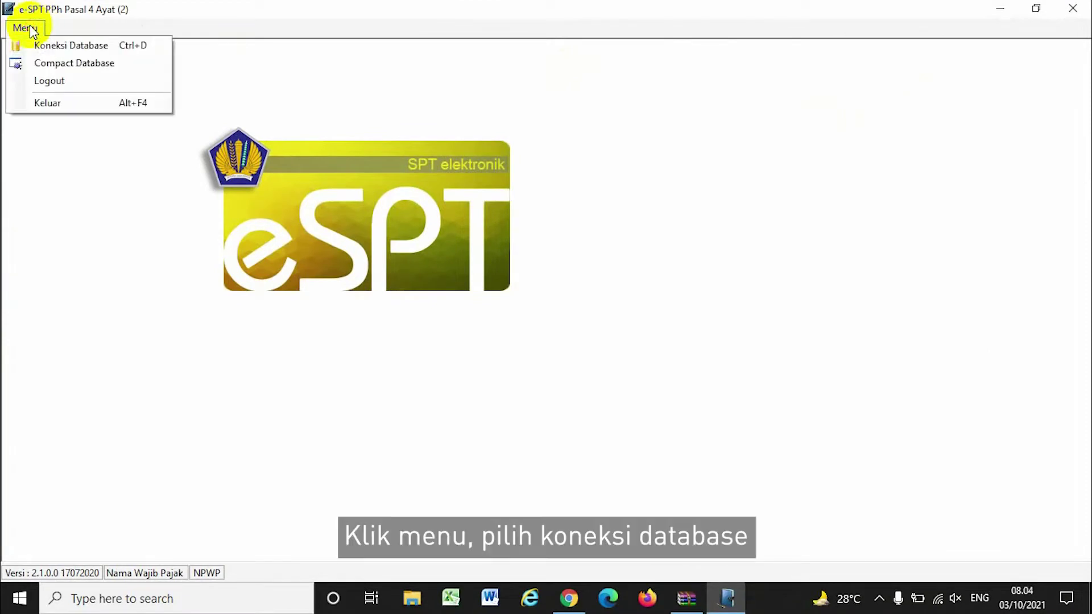
pyautogui.click(62, 49)
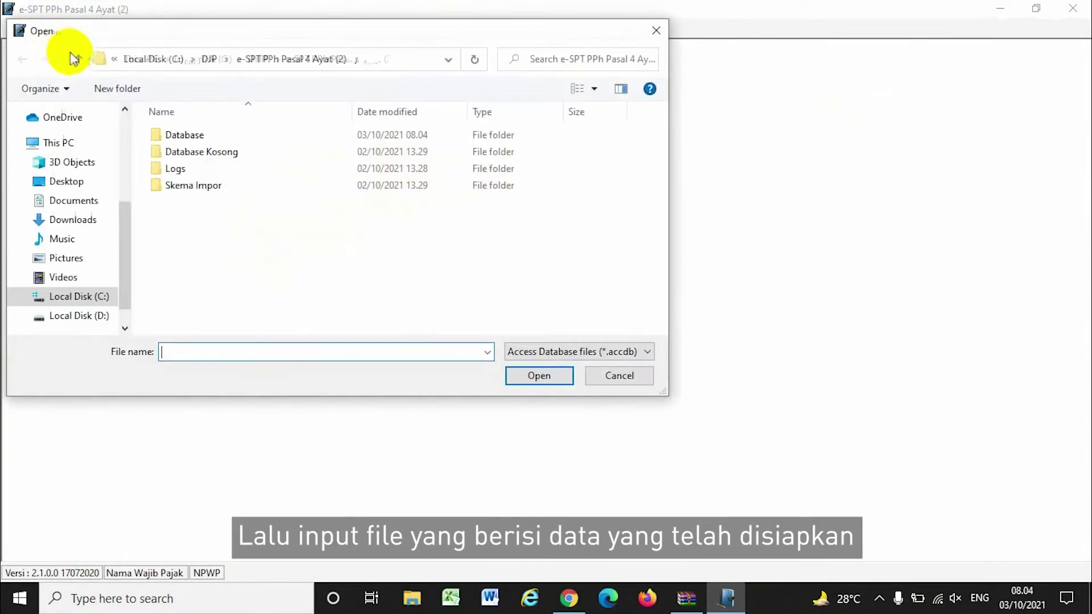
pyautogui.doubleClick(206, 132)
pyautogui.click(207, 135)
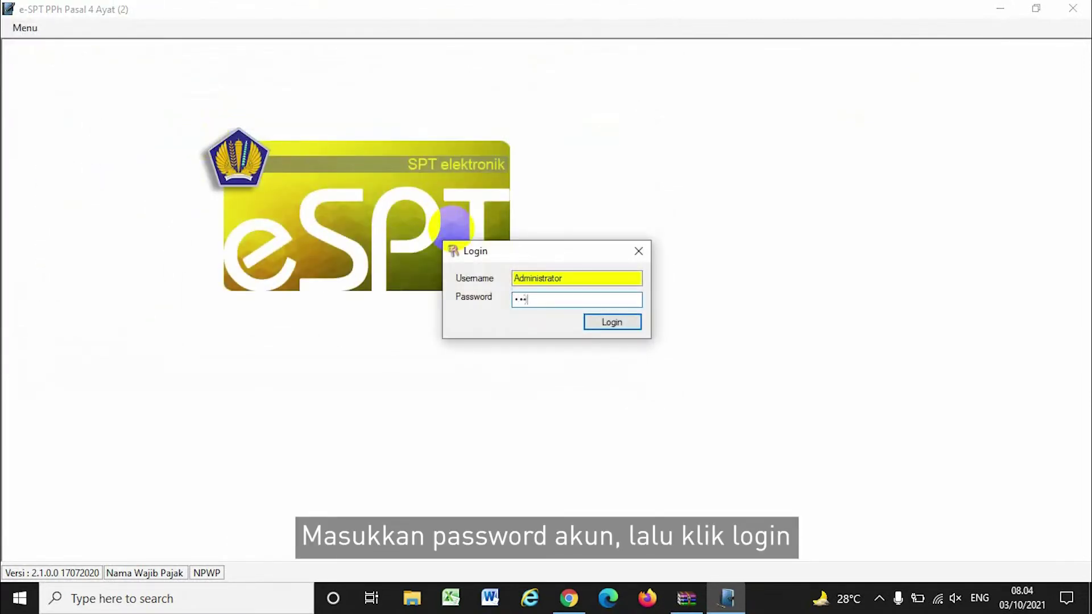
pyautogui.click(611, 323)
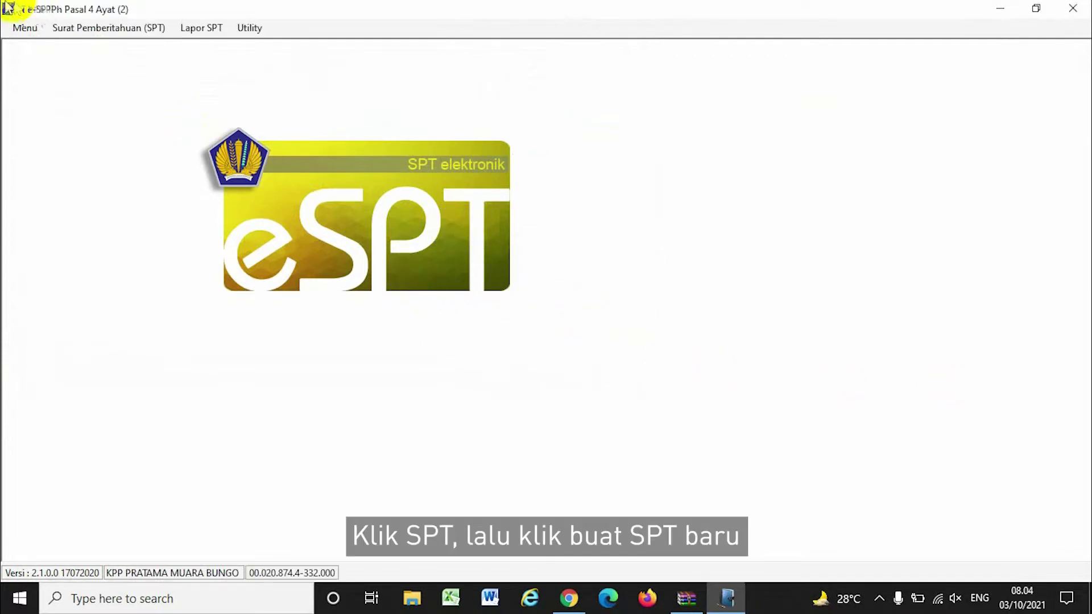
# Create an original SPT (Pembetulan 0) for Masa Pajak 9 - September 2021
pyautogui.click(73, 38)
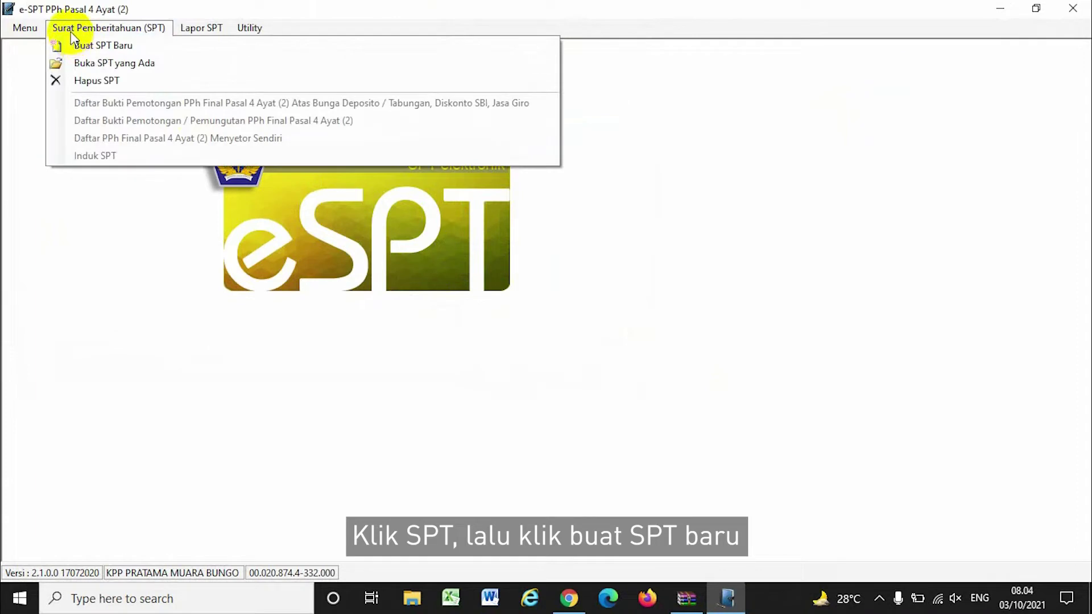
pyautogui.click(120, 45)
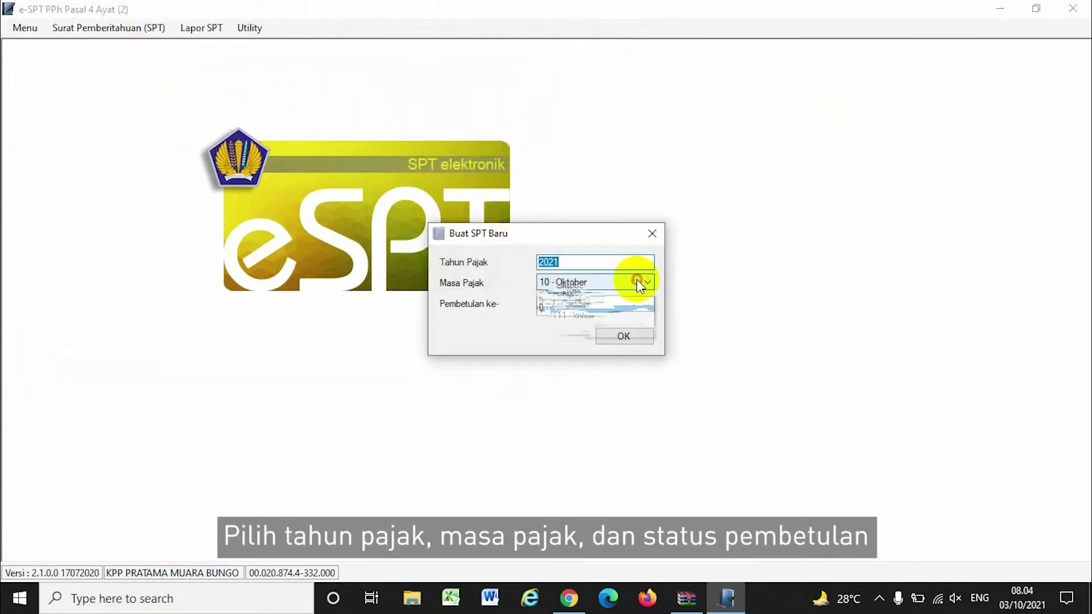
pyautogui.click(628, 281)
pyautogui.click(555, 380)
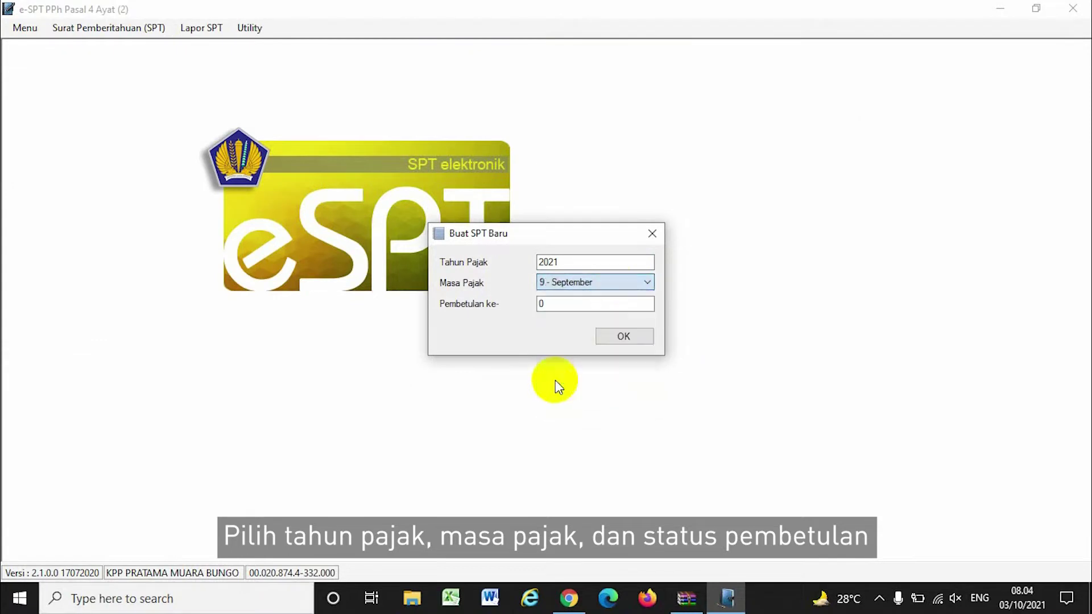
pyautogui.click(623, 337)
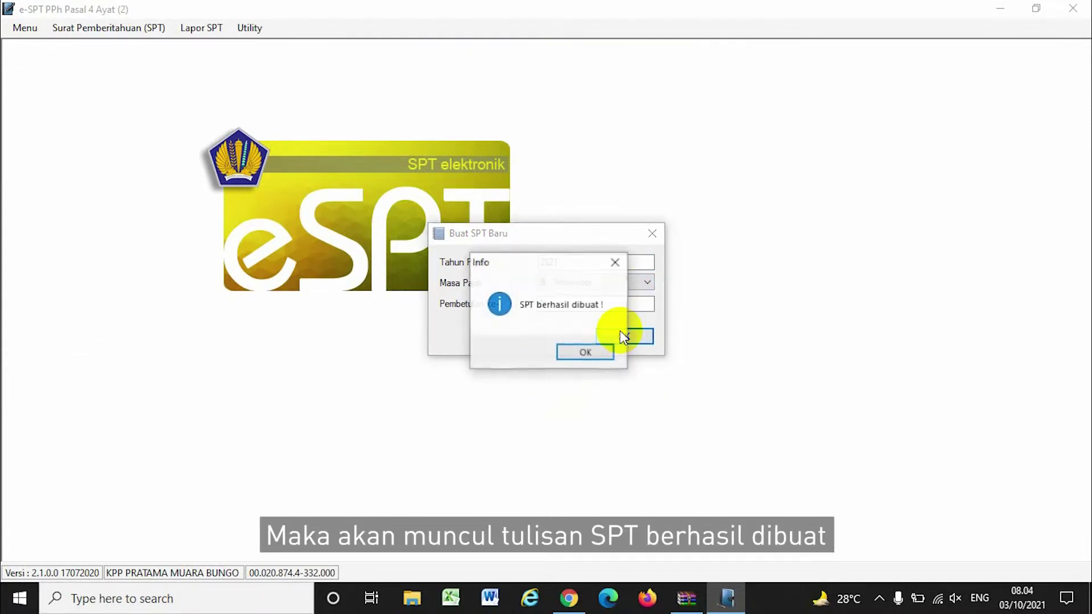
pyautogui.click(585, 353)
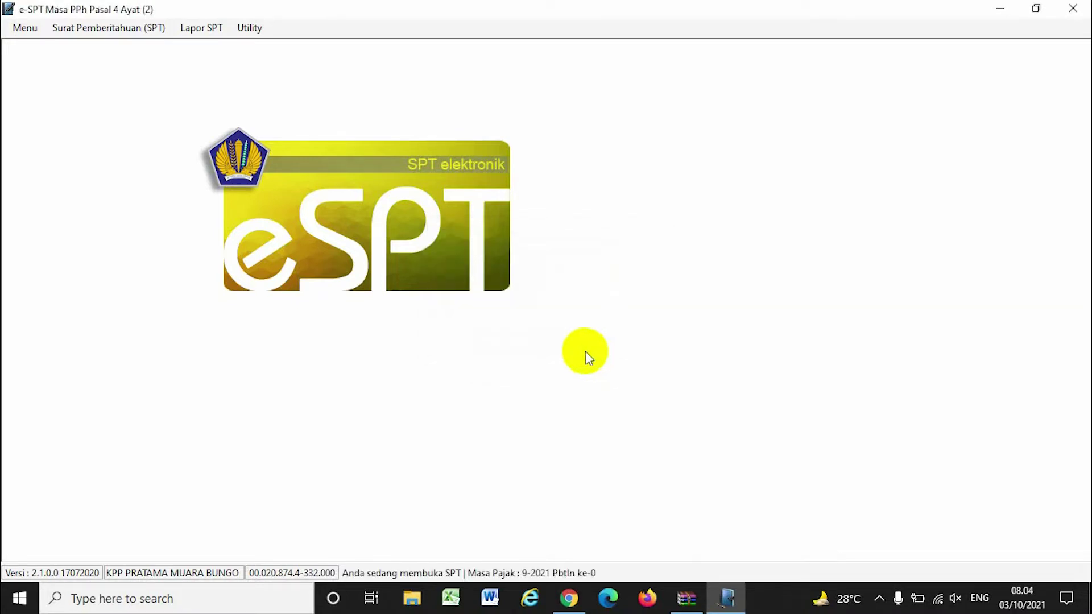
# Open the final PPh 4(2) withholding slip list, maximize it, and add a land/building rental slip
pyautogui.click(104, 29)
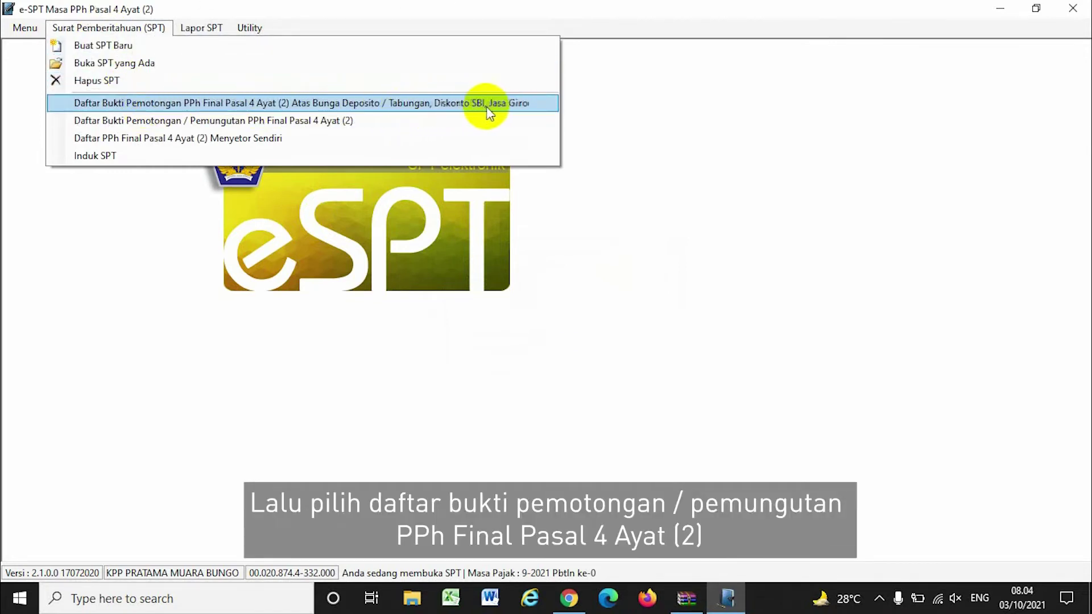
pyautogui.click(366, 121)
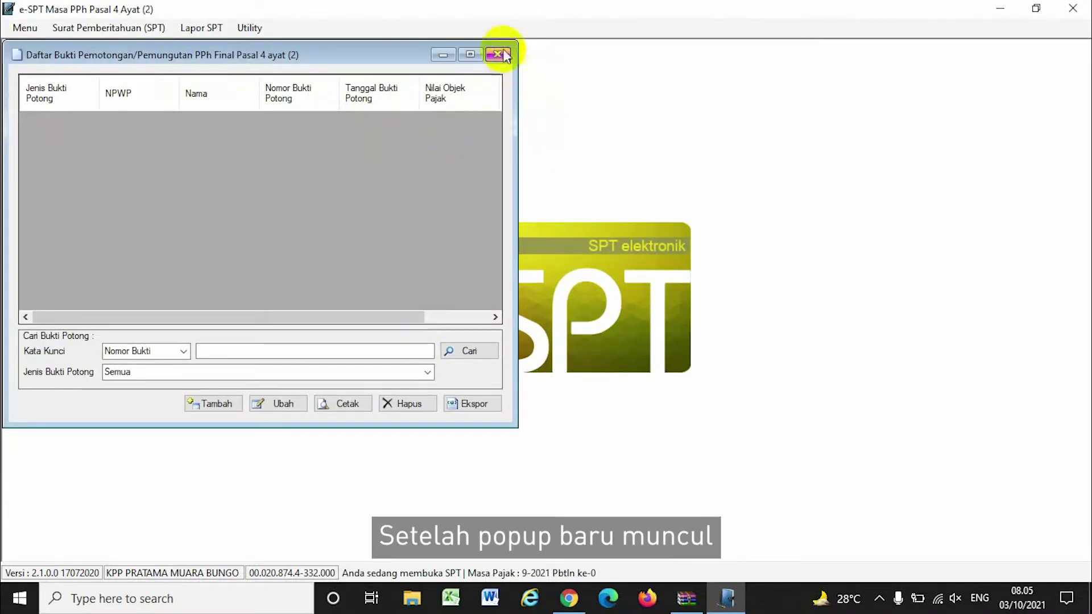
pyautogui.click(470, 55)
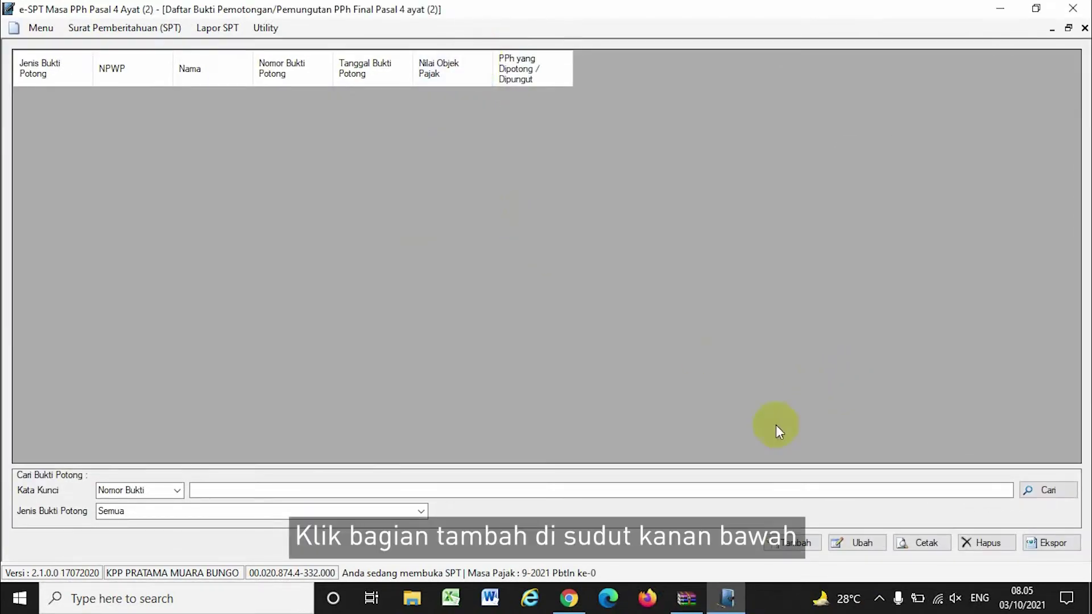
pyautogui.click(796, 542)
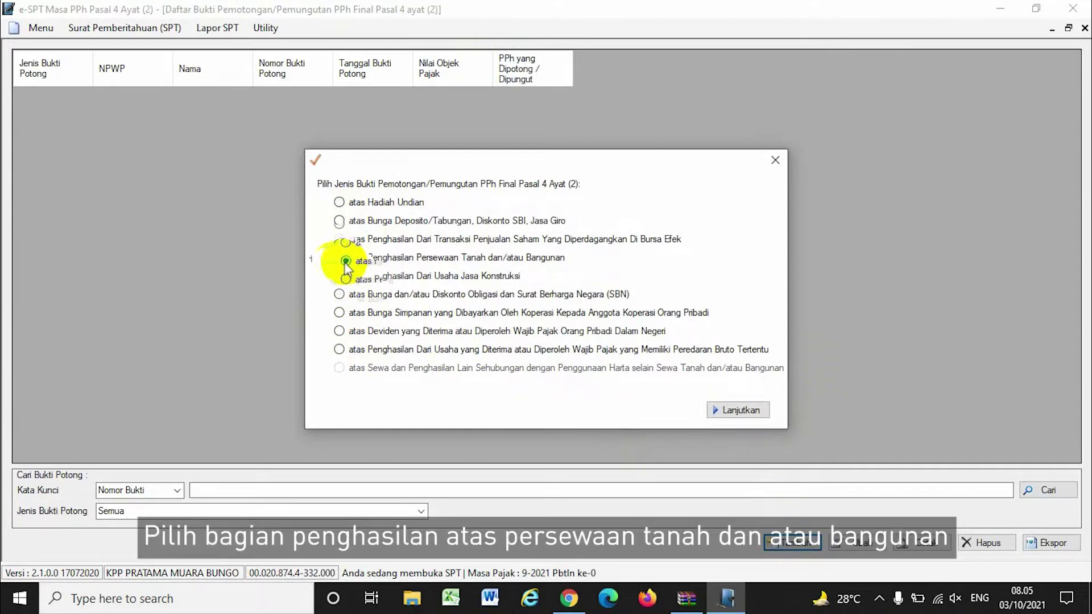
# Fill in the slip number, the lessor's NPWP, the NOP and location MUARA BUNGO, then add a detail line
pyautogui.click(718, 411)
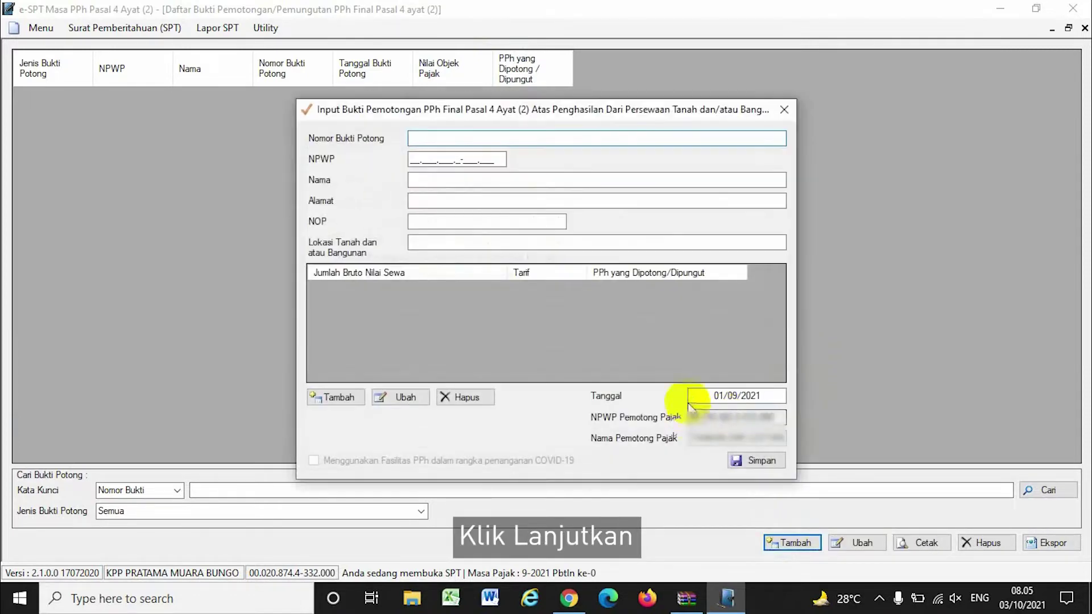
pyautogui.write('NASUKAN NOMOR BUKTI POTONG')
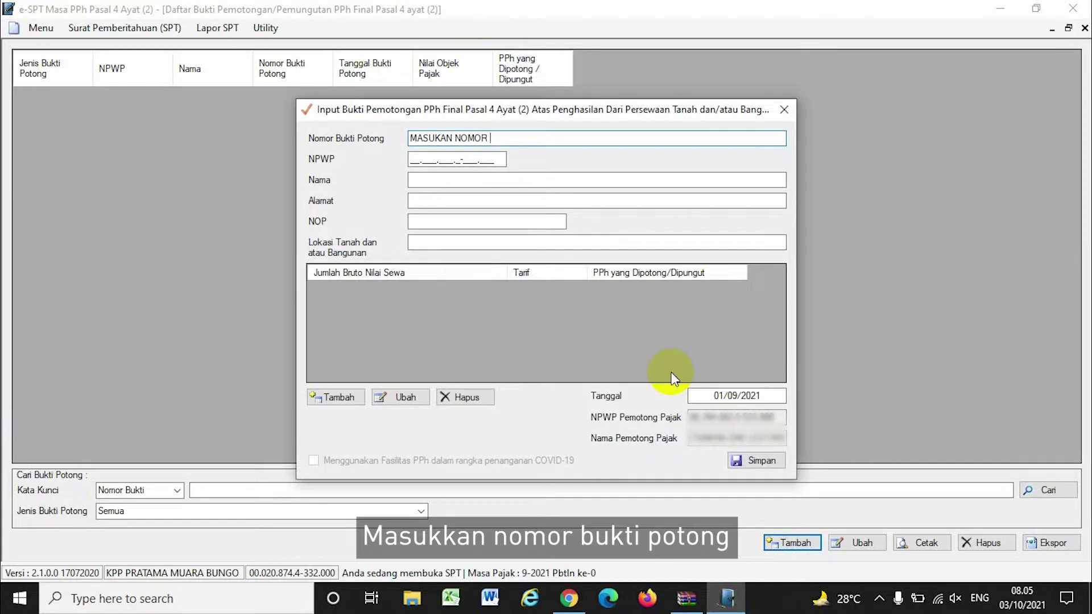
pyautogui.click(413, 159)
pyautogui.hotkey('ctrl', 'v')
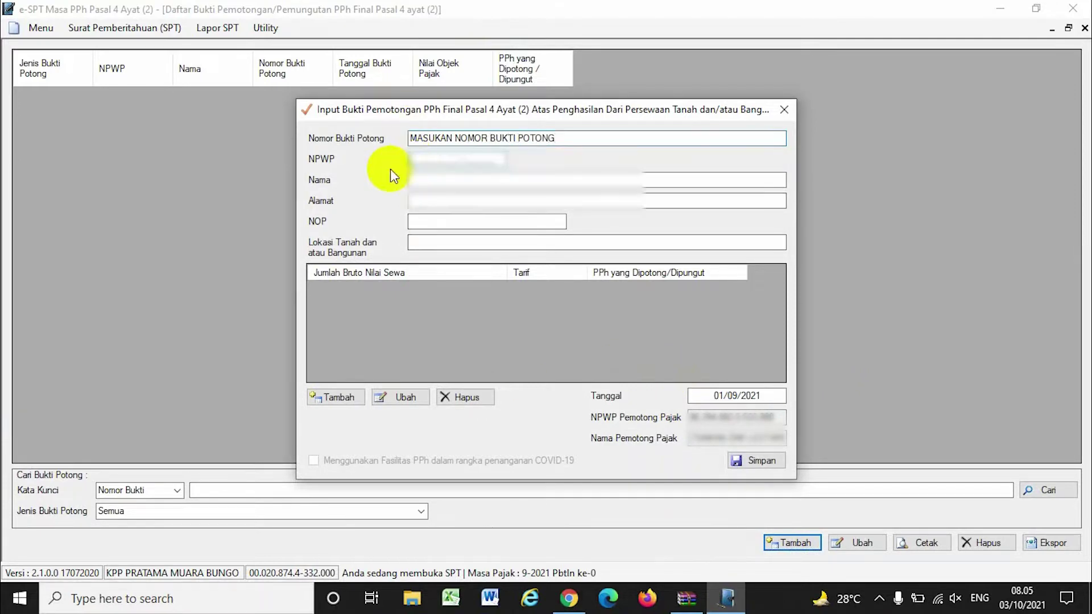
pyautogui.write('0000000000000')
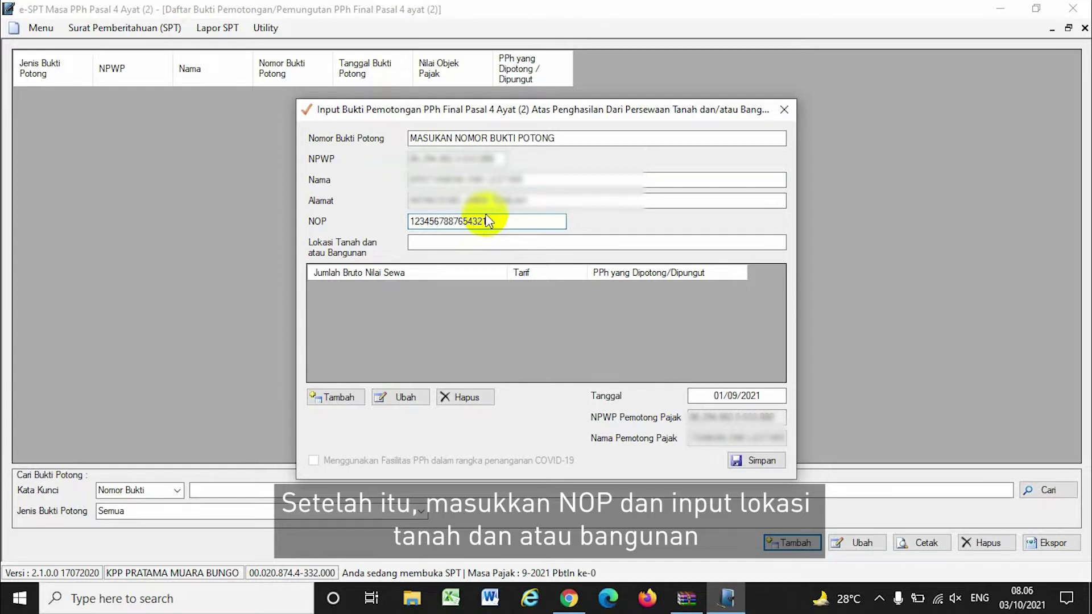
pyautogui.write('BUNGO')
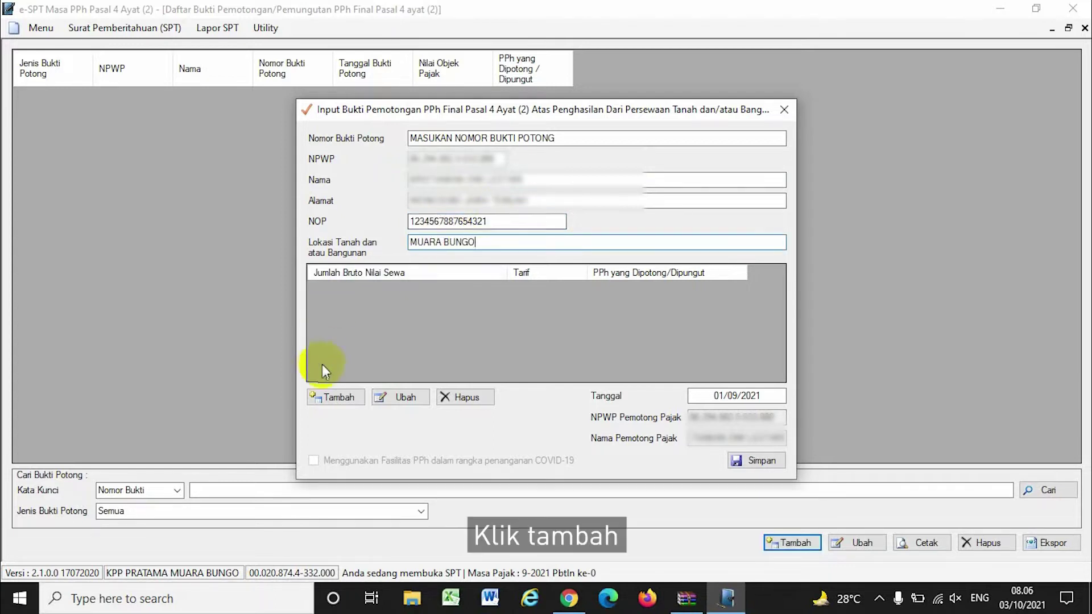
pyautogui.click(327, 397)
# Enter gross rent 50.000.000, giving 5.000.000 PPh at 10%, and save the slip
pyautogui.click(544, 296)
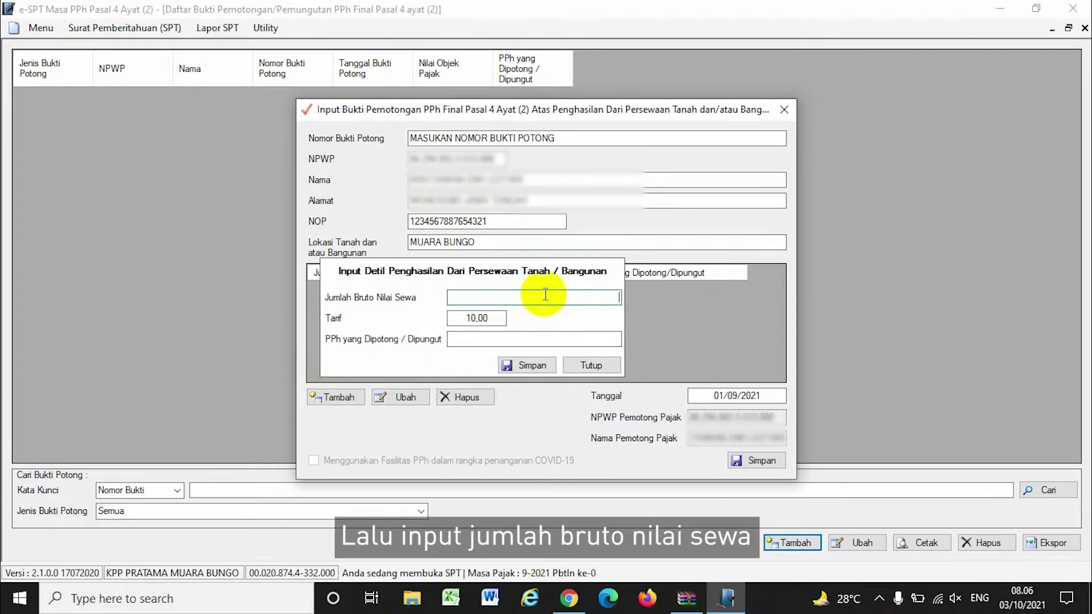
pyautogui.write('5000')
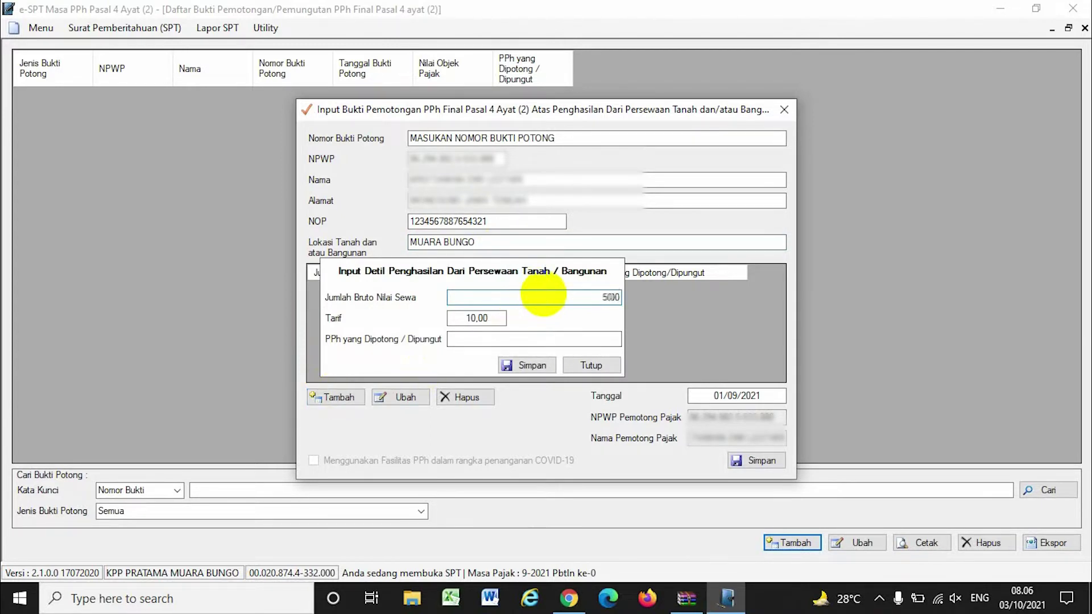
pyautogui.write('0000')
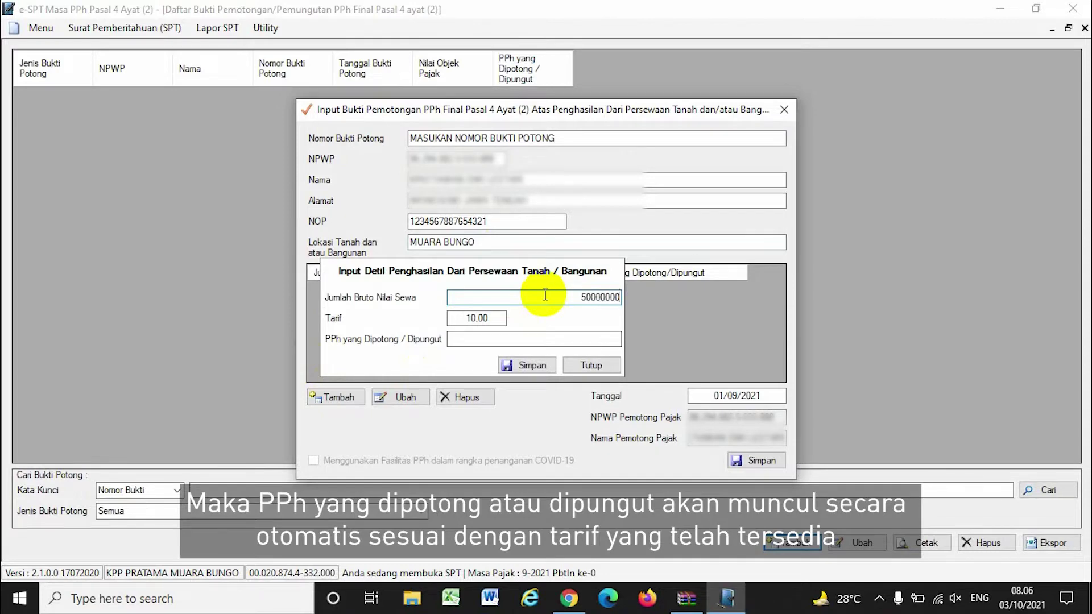
pyautogui.click(532, 338)
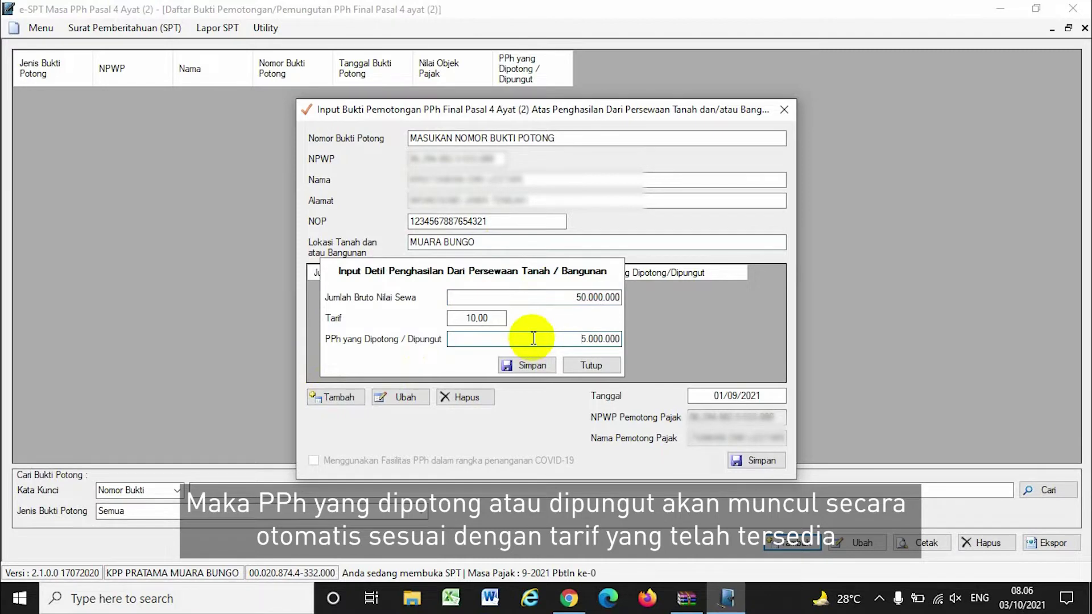
pyautogui.click(525, 366)
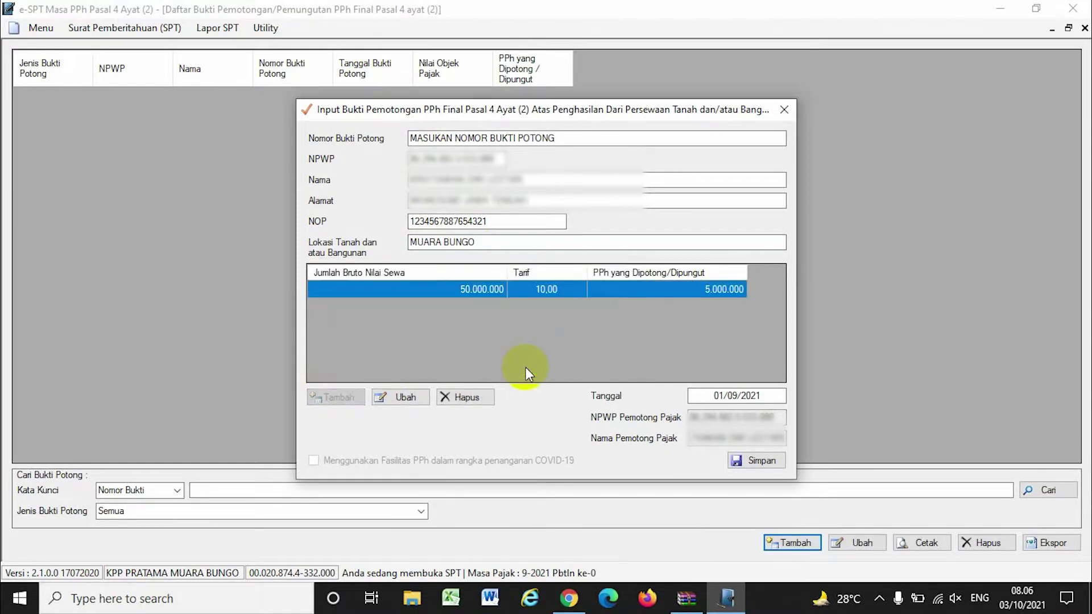
pyautogui.click(758, 463)
pyautogui.click(591, 353)
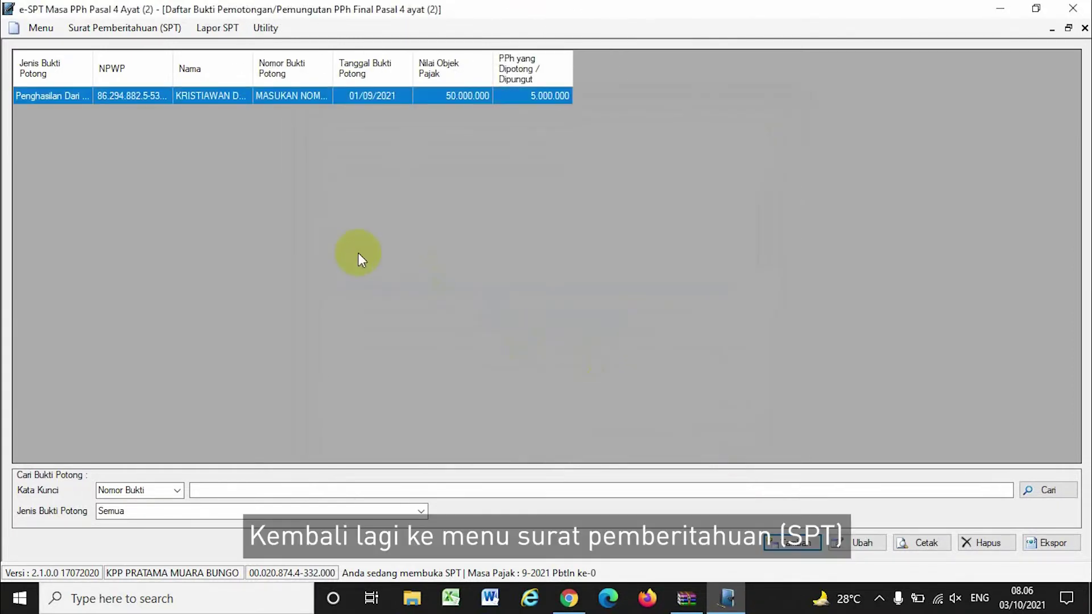
# Open the self-paid (Menyetor Sendiri) final PPh 4(2) list and start a new rental-income entry
pyautogui.click(135, 29)
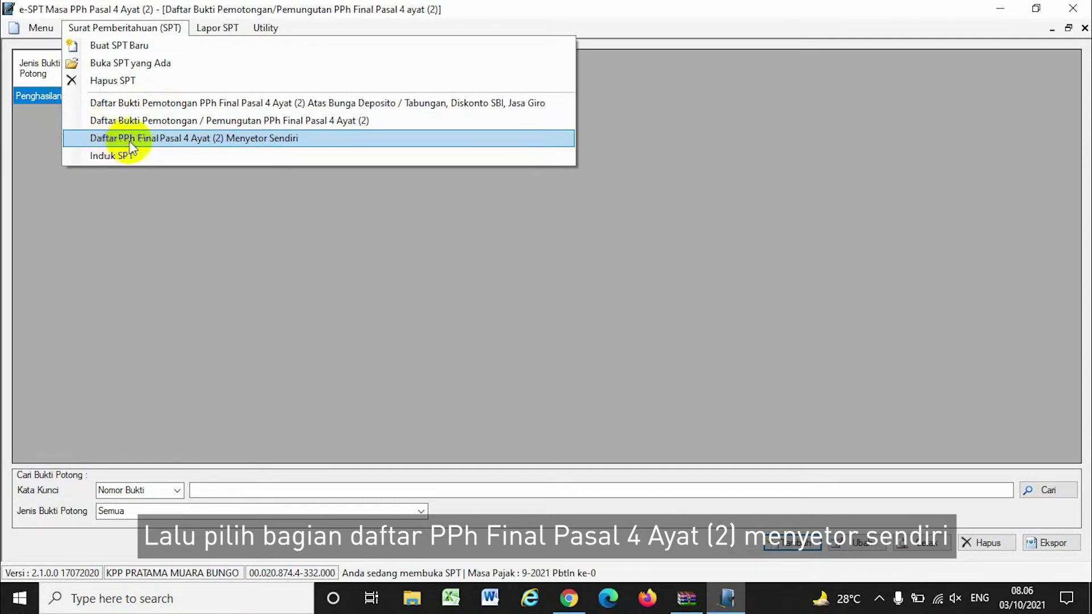
pyautogui.click(356, 139)
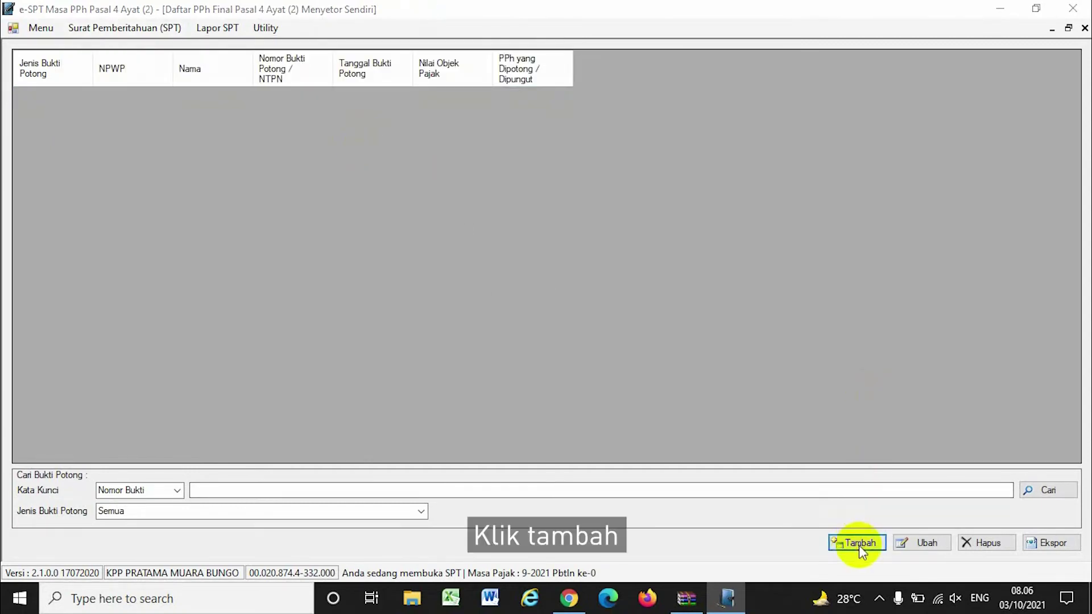
pyautogui.click(860, 543)
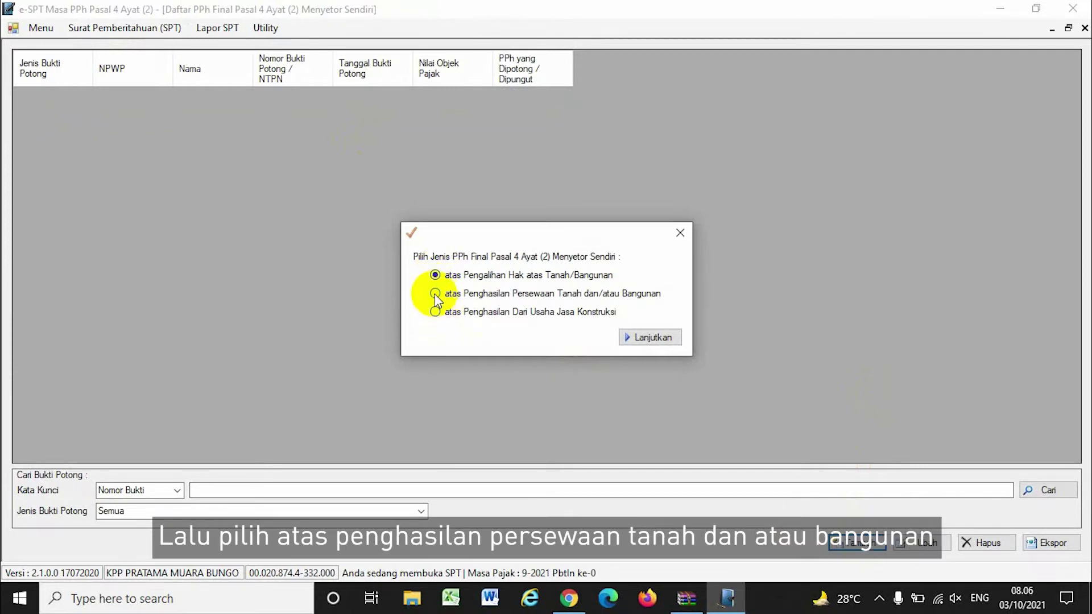
# Enter the deposit's NTPN, the NOP, and location MUARA BUNGO on the rental payment form
pyautogui.click(637, 338)
pyautogui.write('1234567898765432')
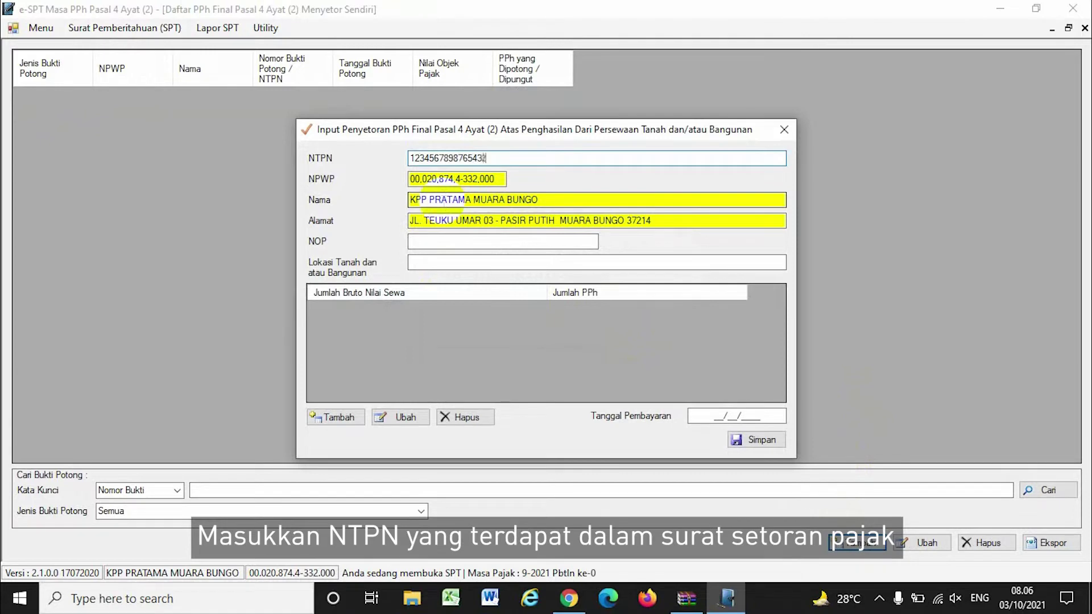
pyautogui.click(470, 243)
pyautogui.write('123456789')
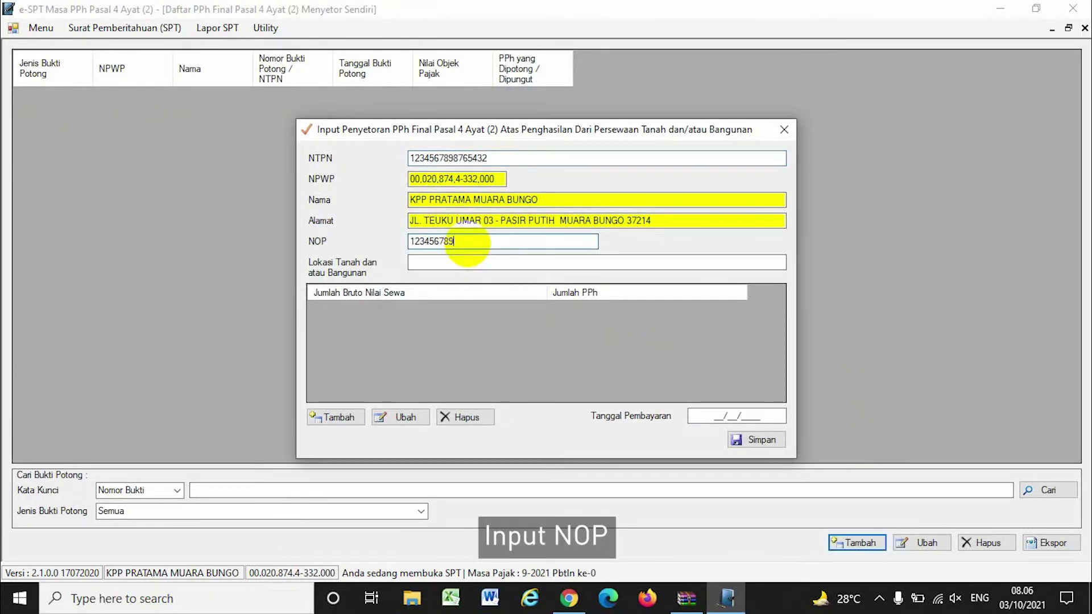
pyautogui.write('87654321')
pyautogui.click(472, 263)
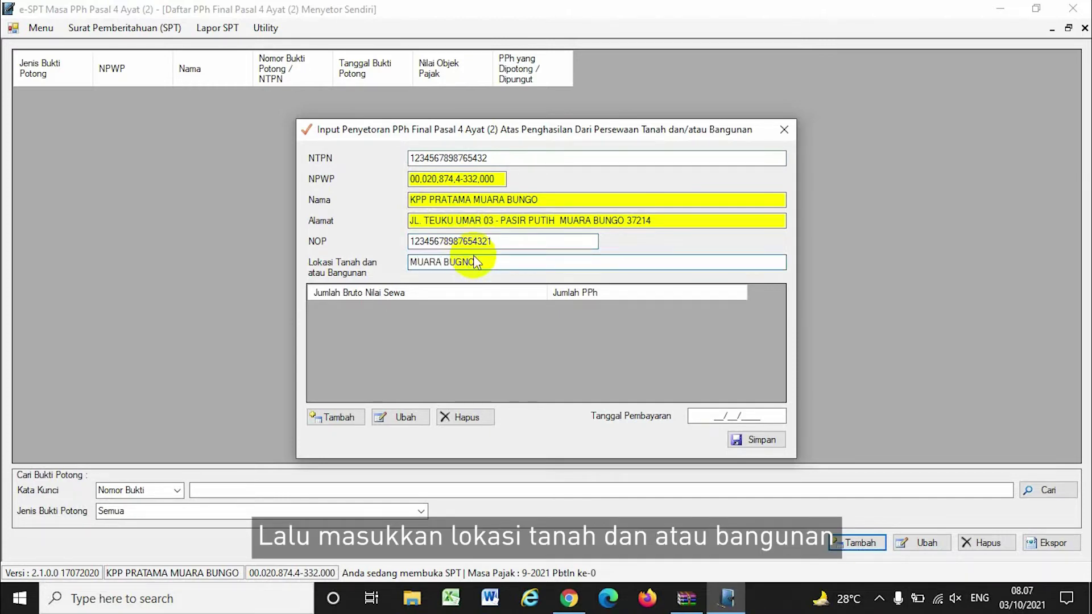
pyautogui.write('MUARA BUGNO')
pyautogui.press('BackSpace')
pyautogui.press('BackSpace')
# Finish the location text and add a detail row with 50.000.000 gross rent and 5.000.000 PPh
pyautogui.write('NGO')
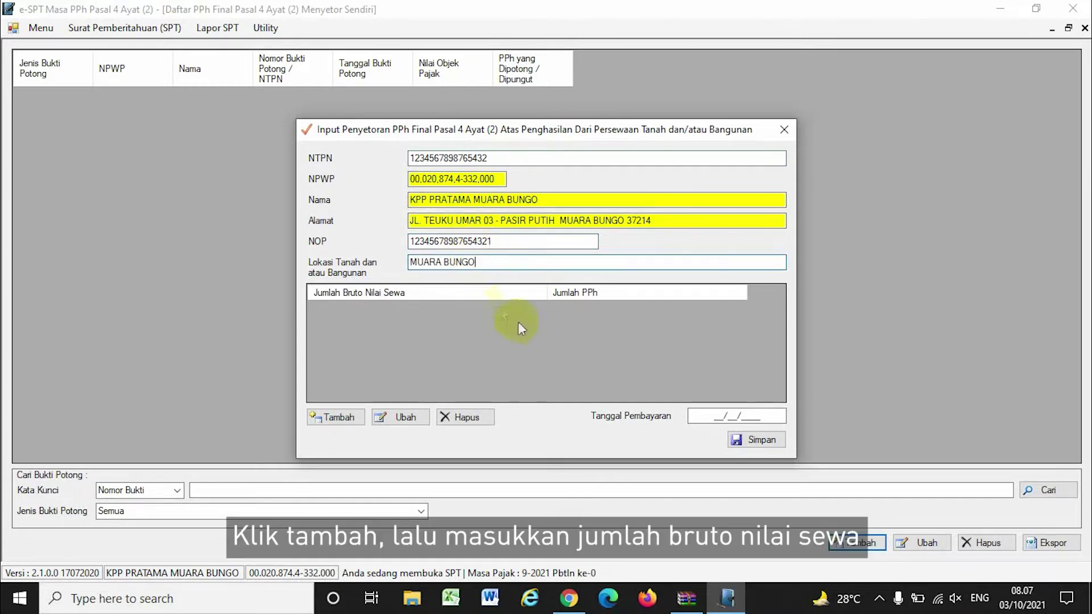
pyautogui.click(341, 416)
pyautogui.click(586, 341)
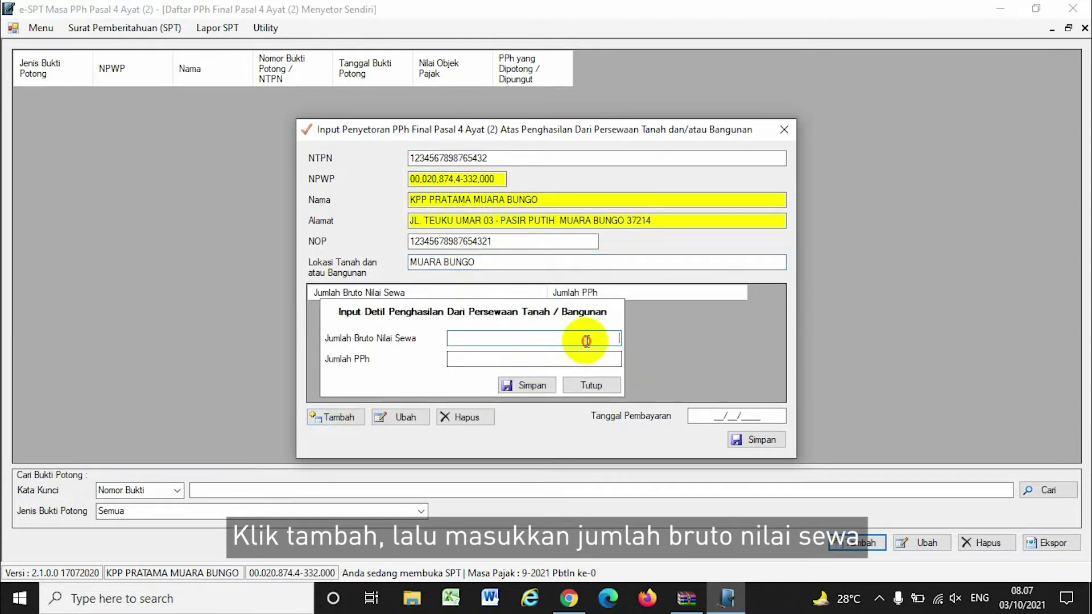
pyautogui.write('50.000.')
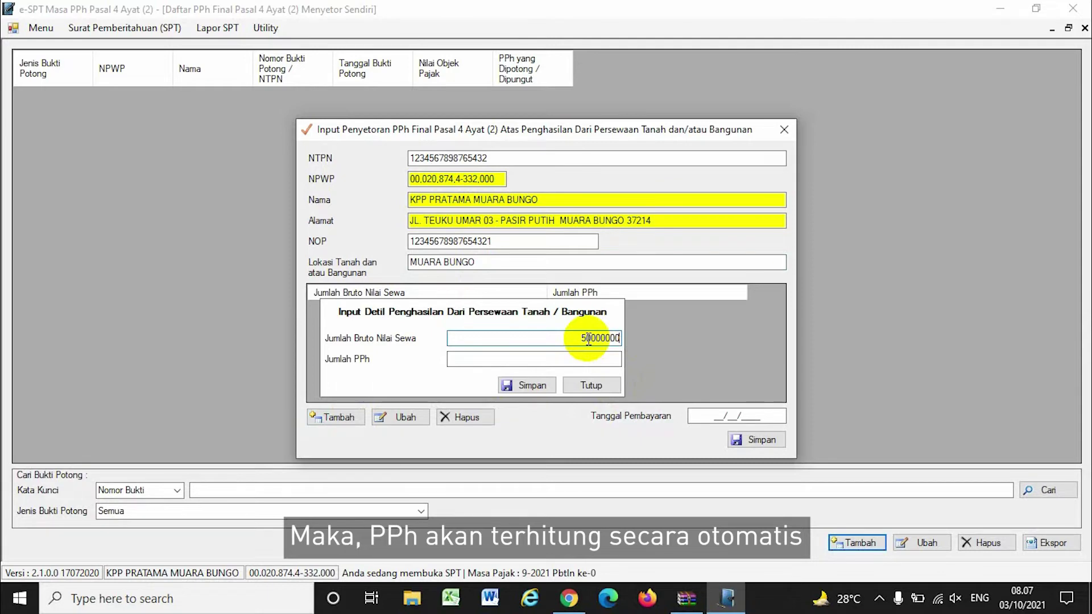
pyautogui.write('000')
pyautogui.press('Tab')
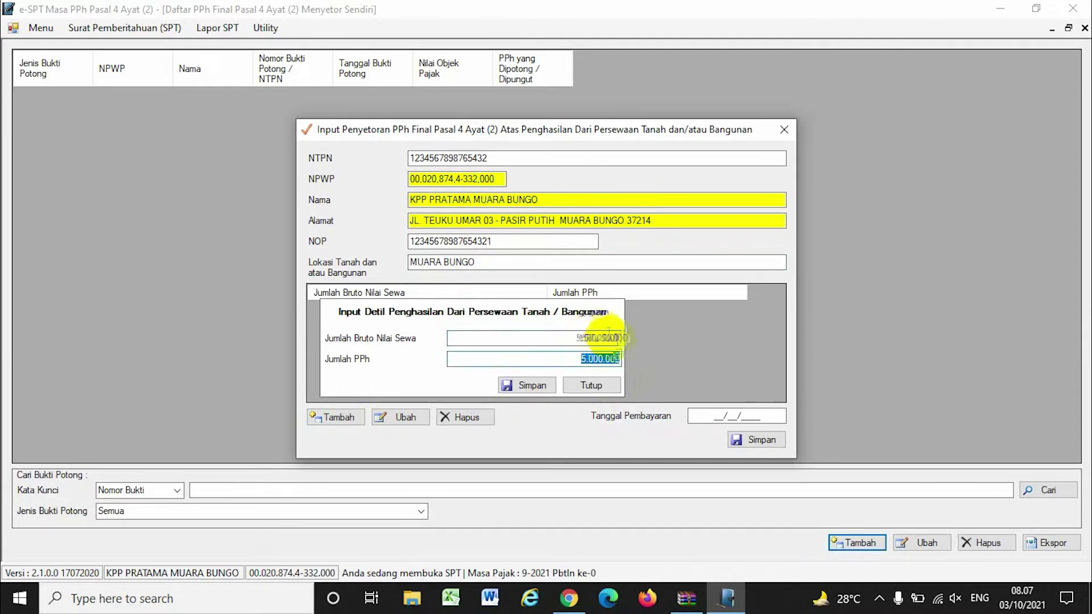
pyautogui.click(528, 386)
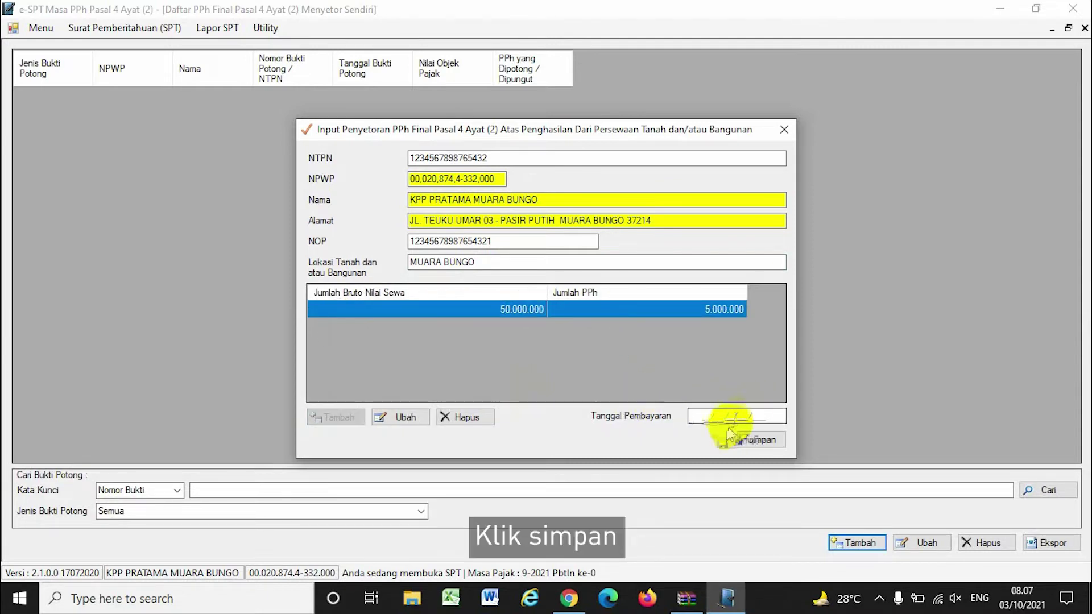
# Set the payment date to 03/10/2021 and save the deposit record
pyautogui.click(703, 418)
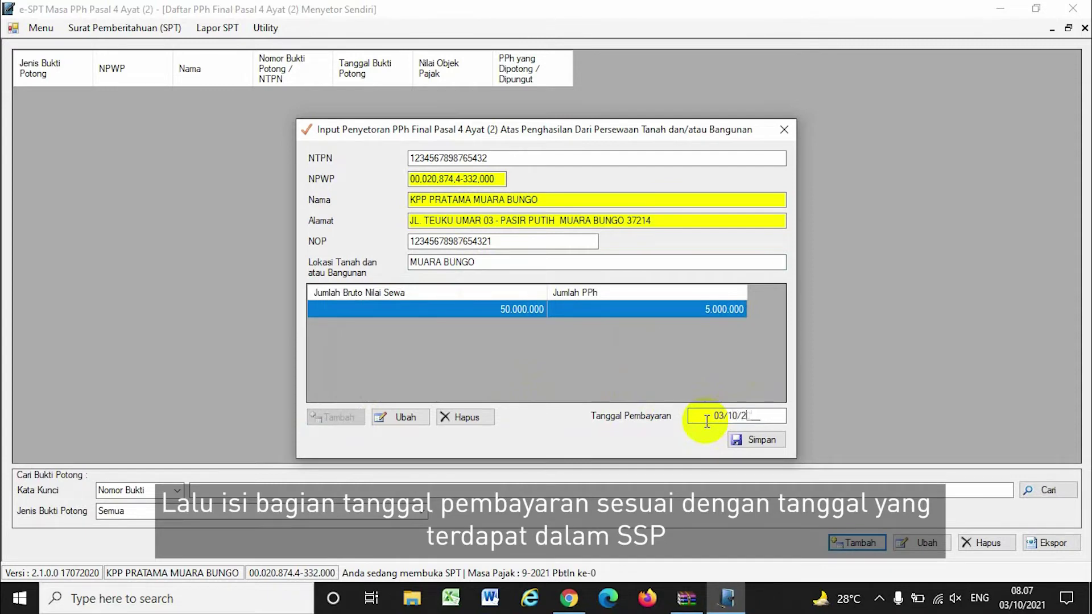
pyautogui.write('0803')
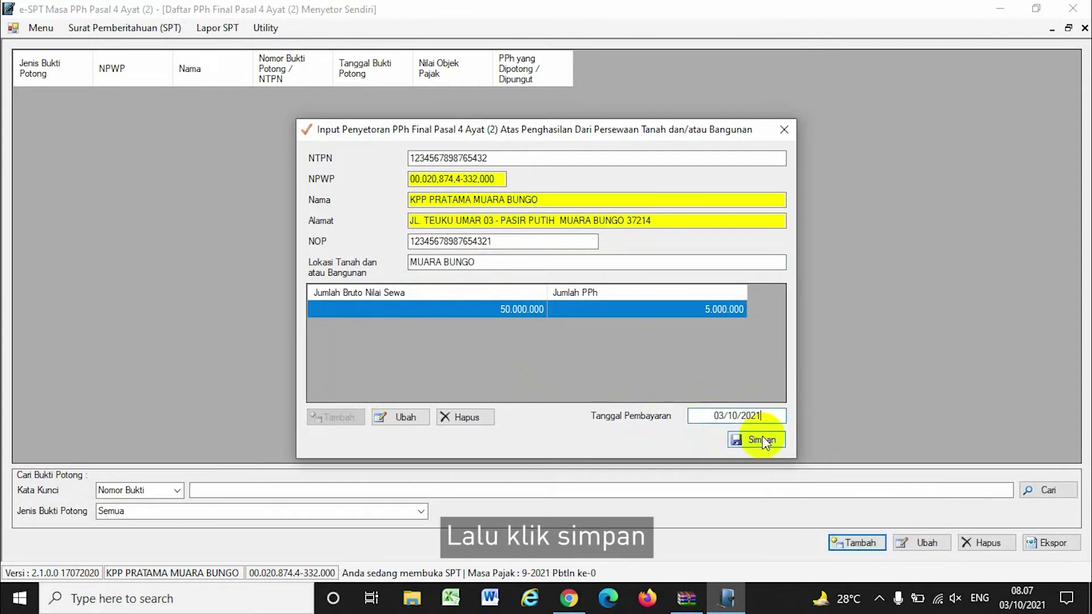
pyautogui.click(752, 439)
pyautogui.click(594, 353)
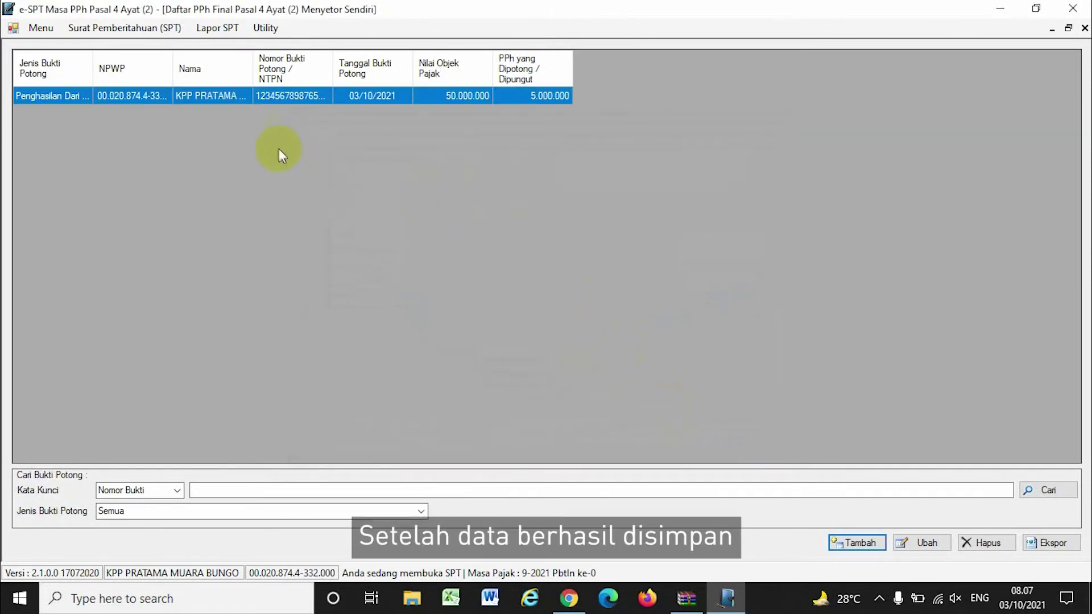
# Open the Induk SPT and review the Bagian B totals of 100.000.000 and PPh 10.000.000
pyautogui.click(142, 27)
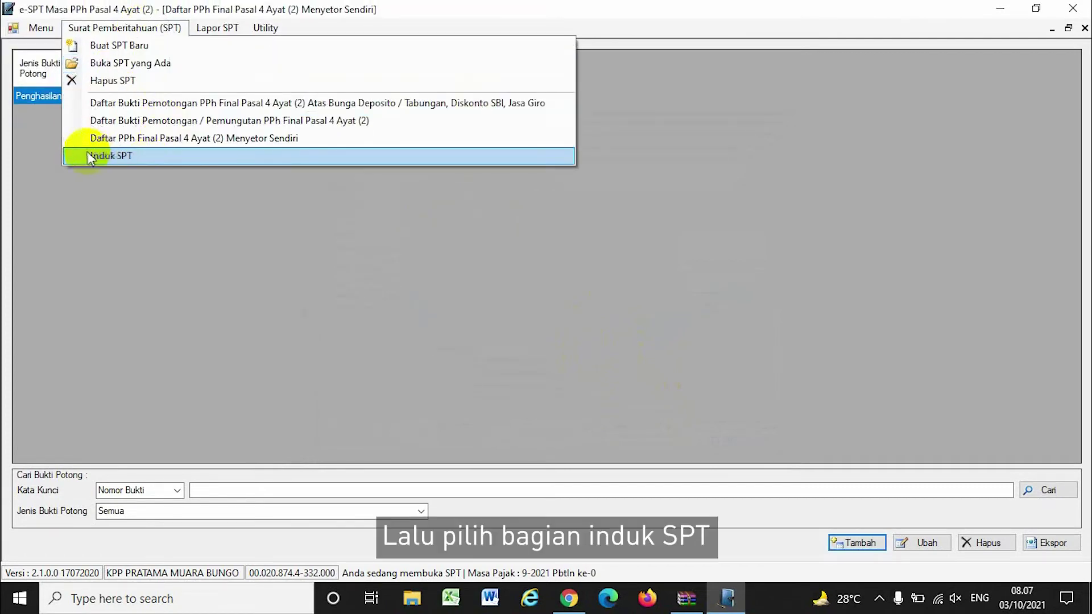
pyautogui.click(109, 155)
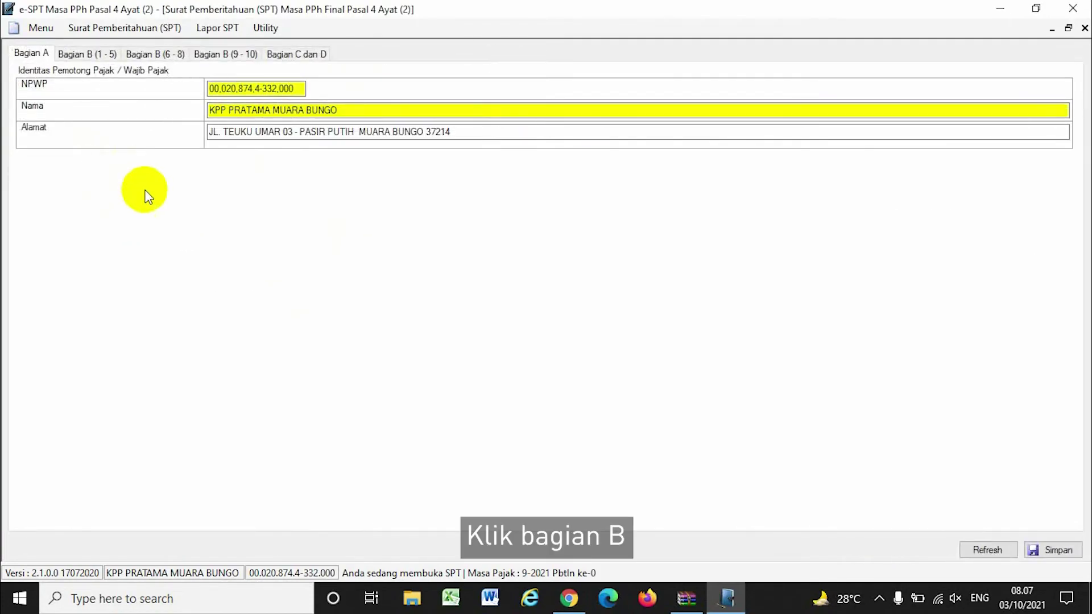
pyautogui.click(87, 53)
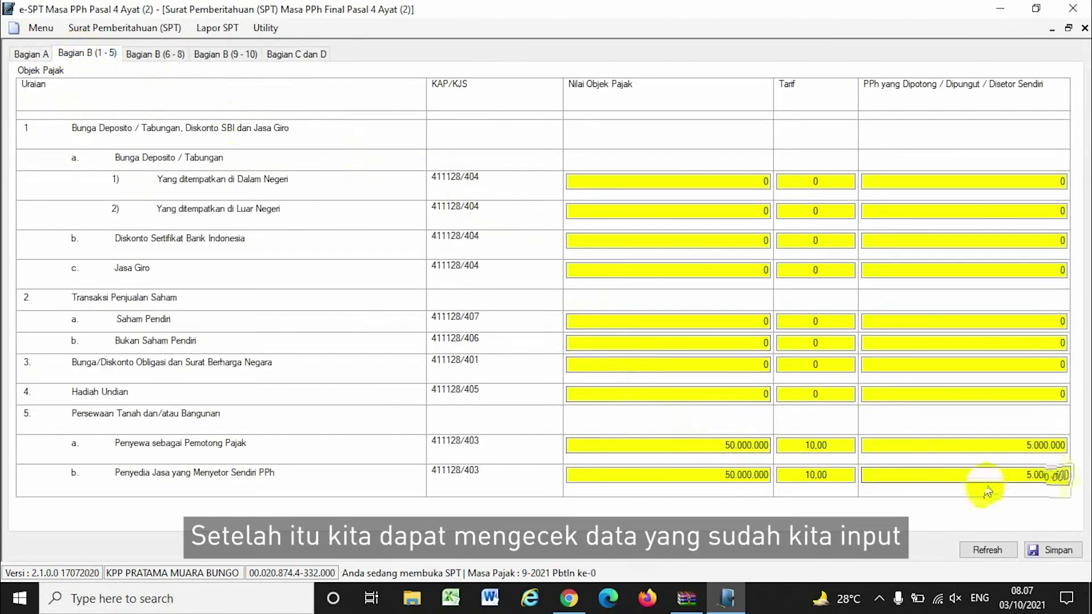
pyautogui.click(149, 53)
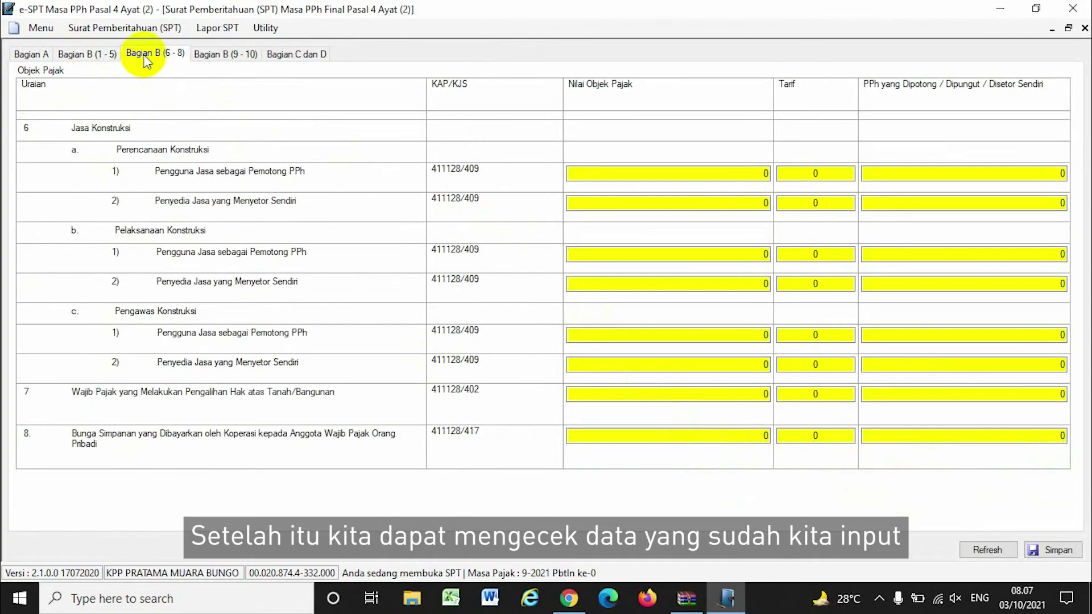
pyautogui.click(216, 53)
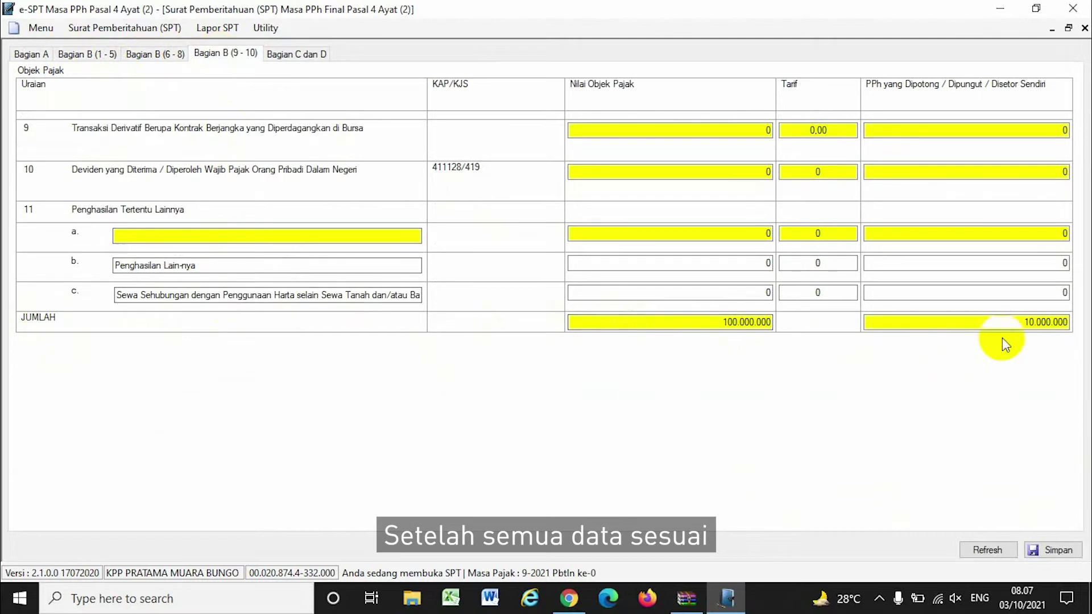
# Enter SPT date 03/10/2021 on Bagian C dan D and save the SPT
pyautogui.click(285, 56)
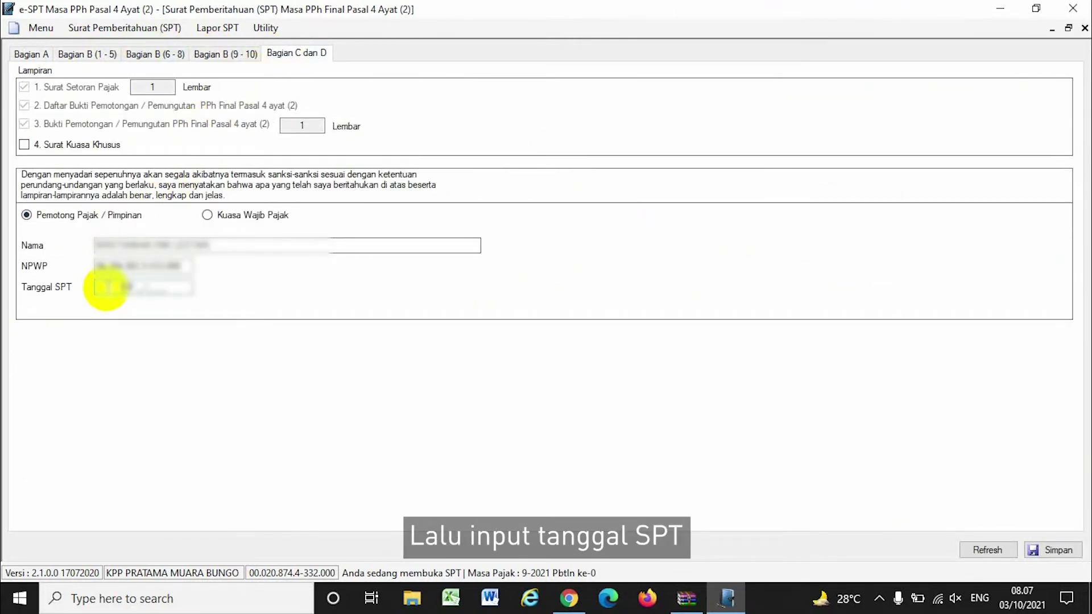
pyautogui.click(107, 287)
pyautogui.write('03102021')
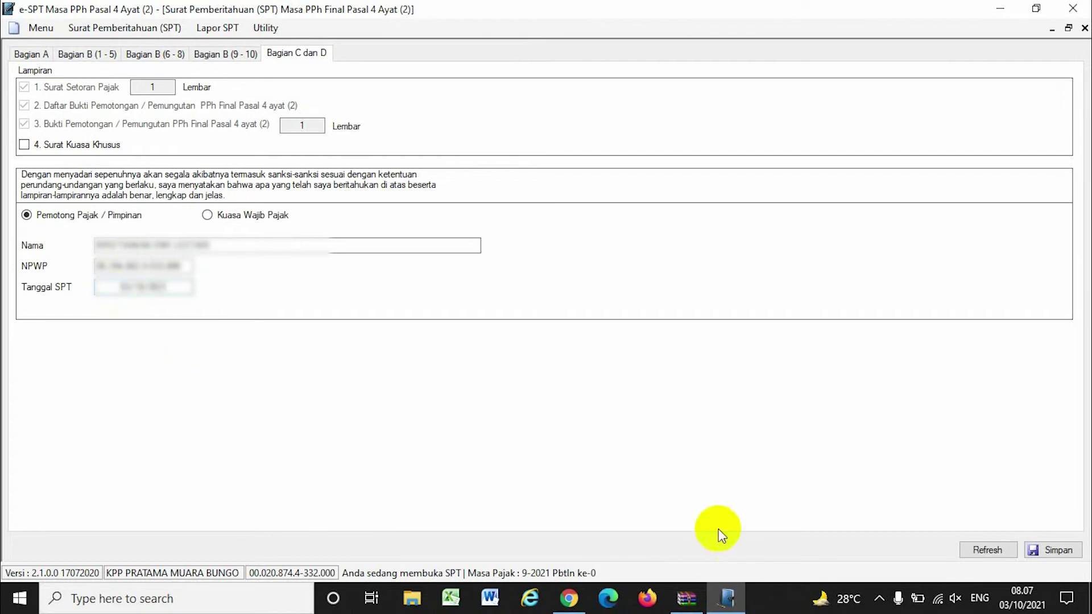
pyautogui.click(1051, 551)
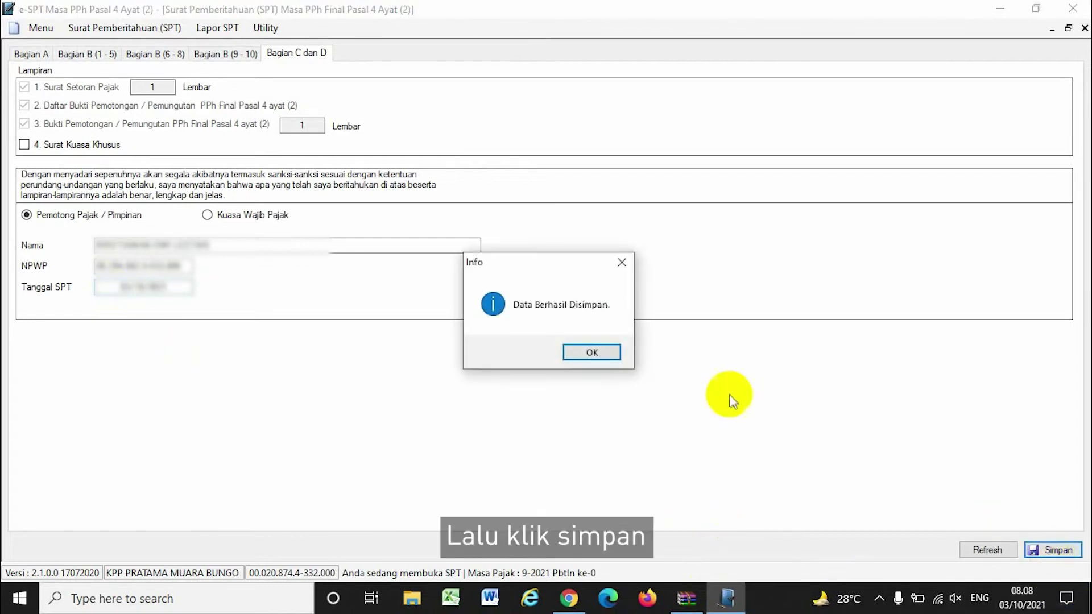
pyautogui.click(599, 348)
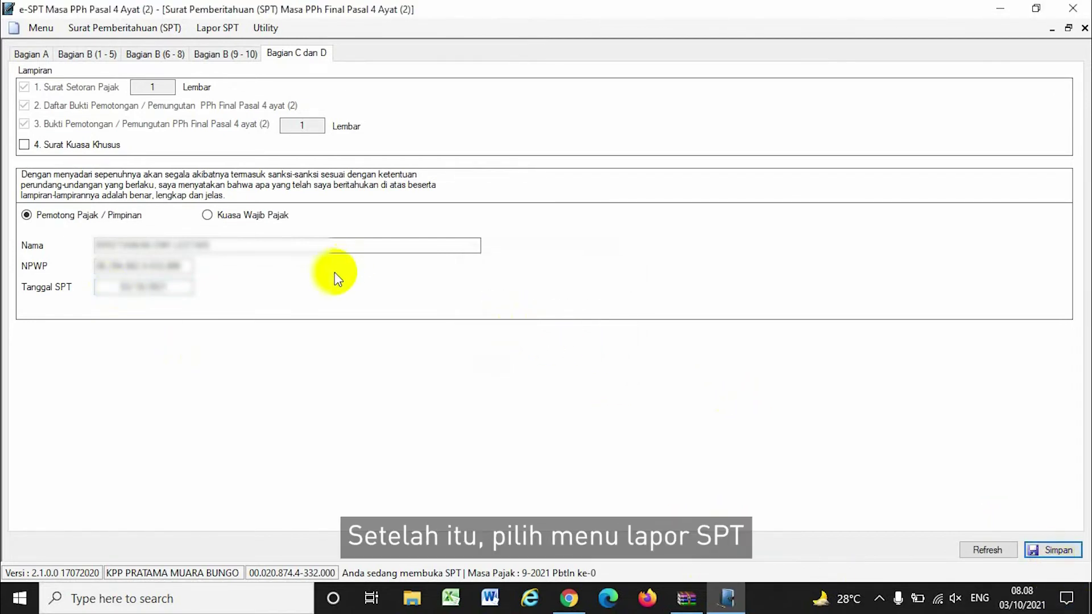
# Add a new SSP record under KAP 411128 with deposit code 403
pyautogui.click(213, 29)
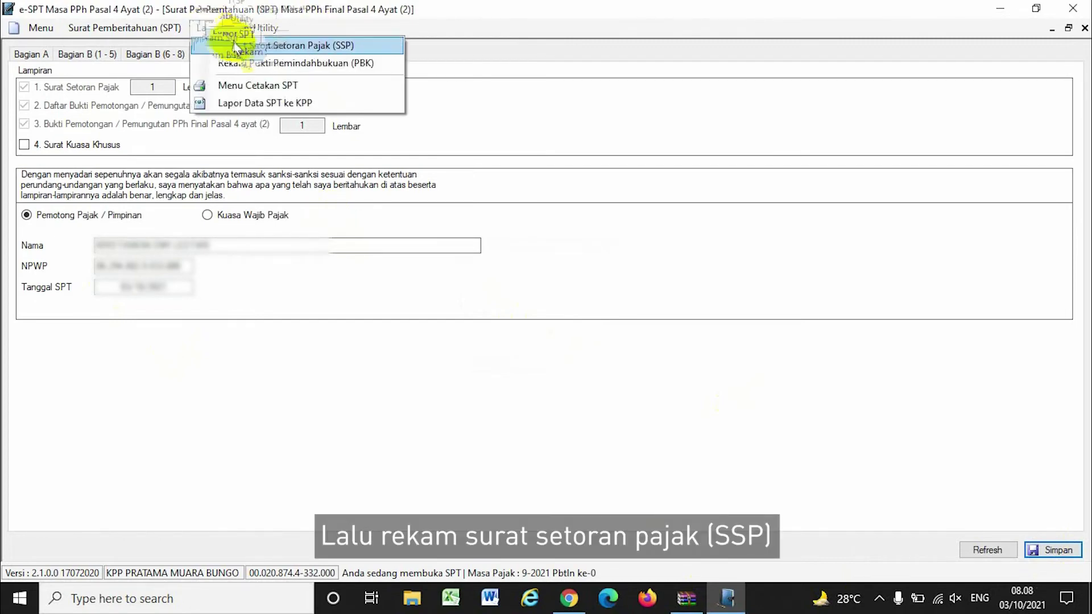
pyautogui.click(276, 45)
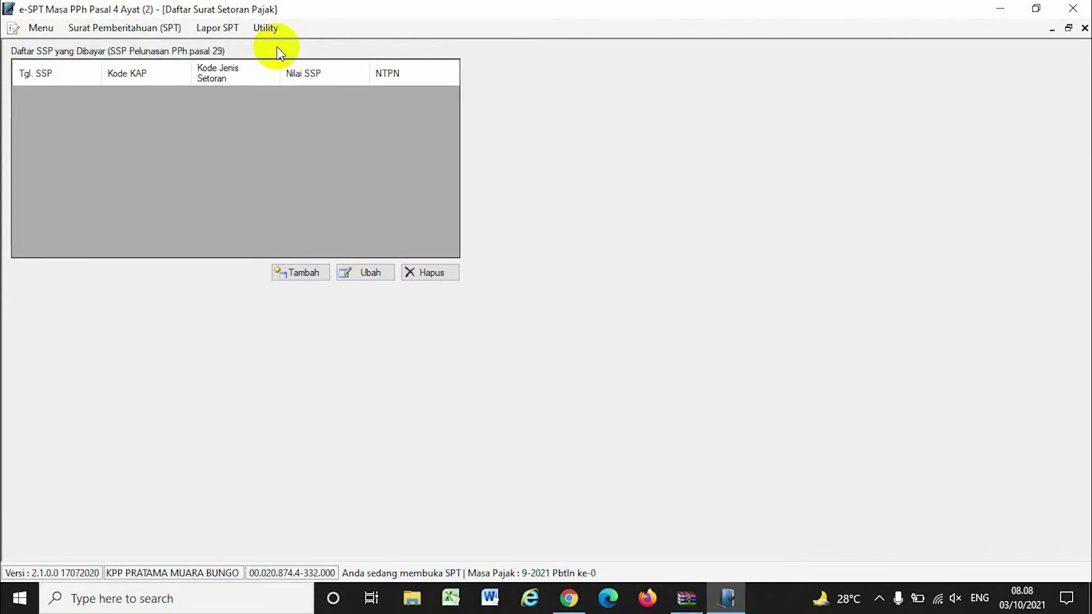
pyautogui.click(305, 273)
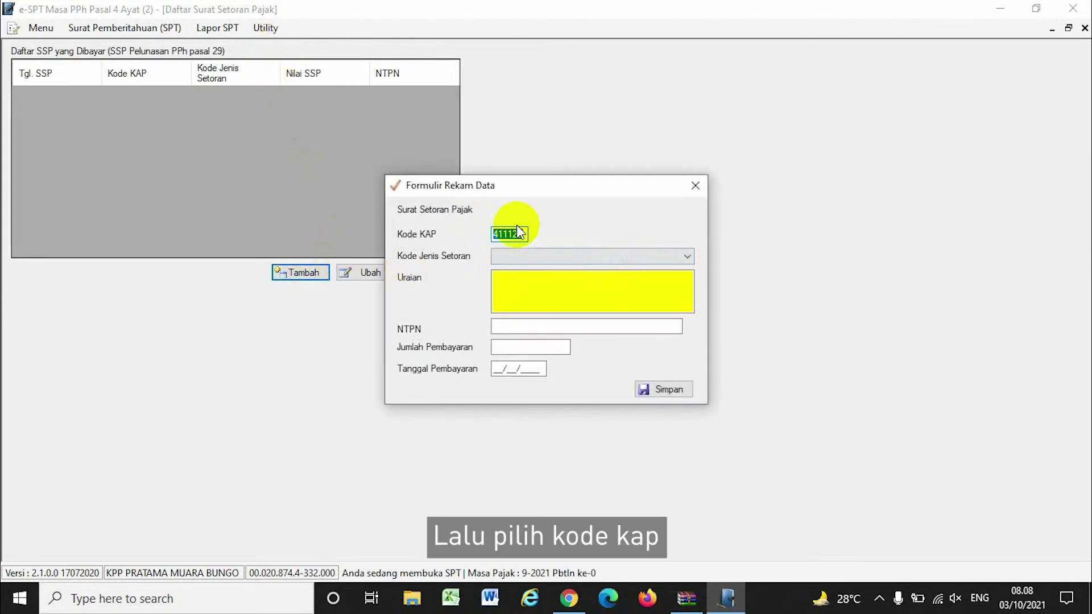
pyautogui.click(660, 256)
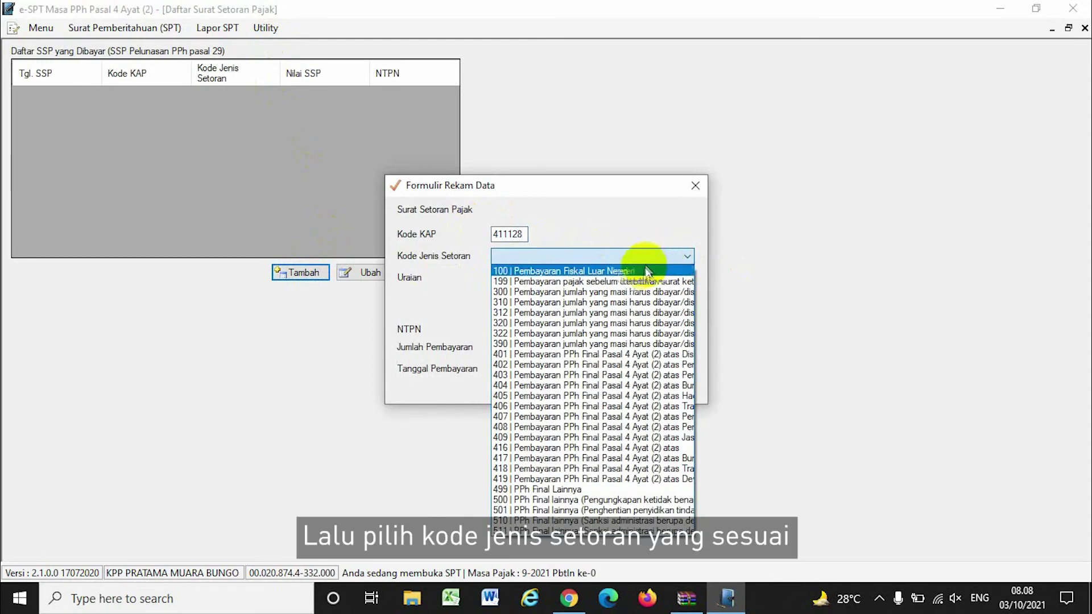
pyautogui.click(528, 375)
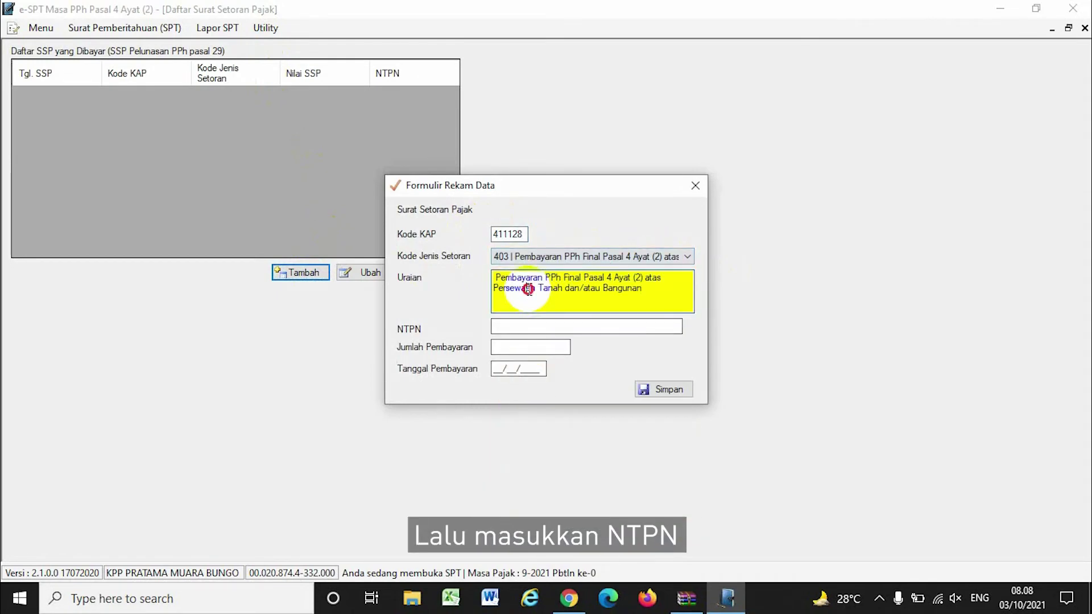
# Enter the SSP's NTPN, 5.000.000 paid 03/10/2021, save it, and close the SSP list
pyautogui.click(515, 327)
pyautogui.write('123456')
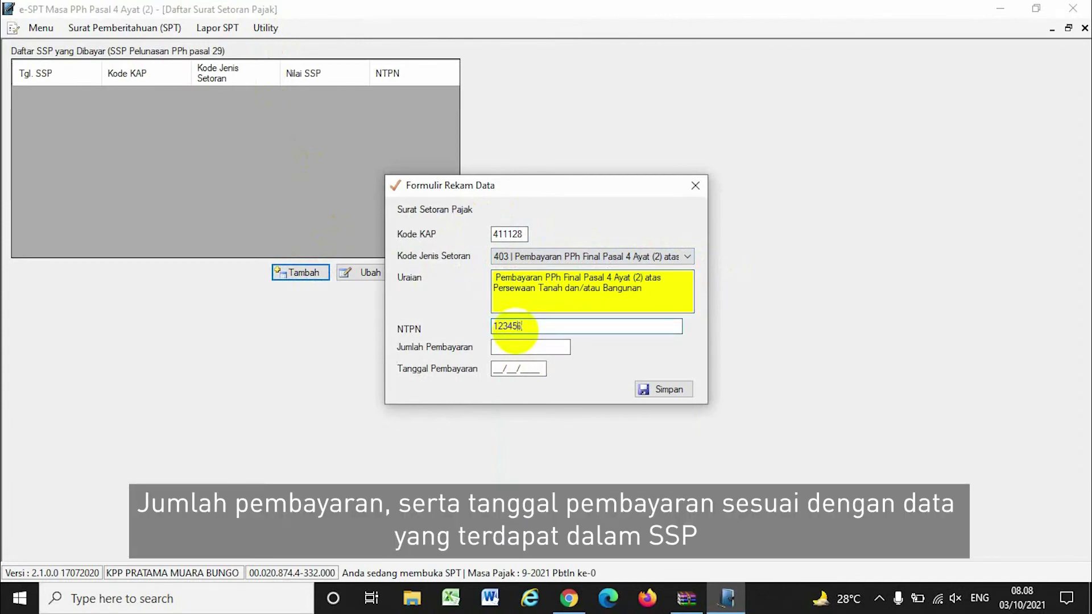
pyautogui.write('7887654321')
pyautogui.click(513, 347)
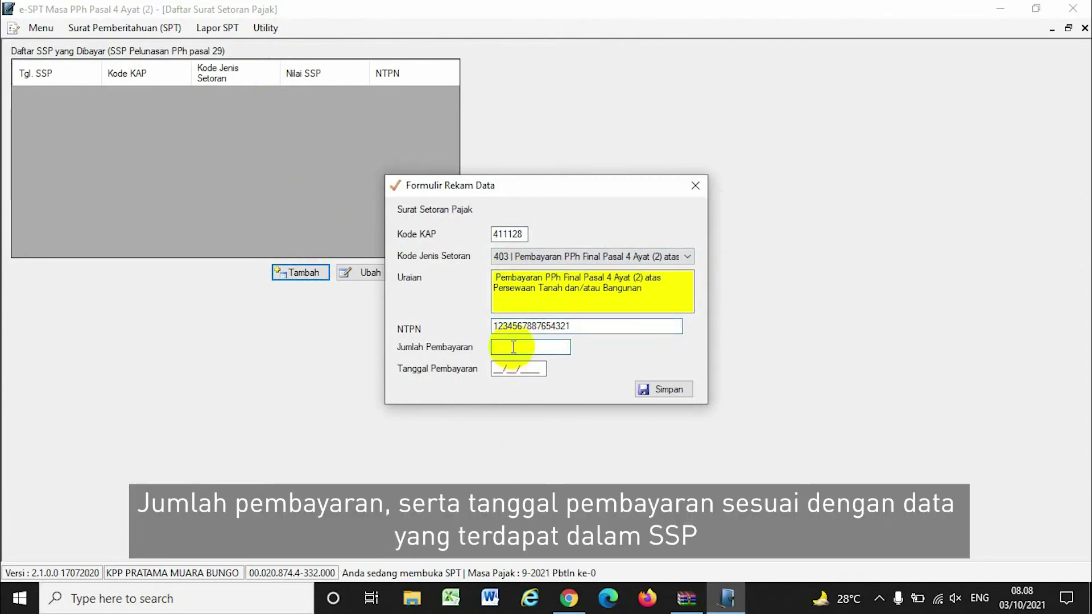
pyautogui.write('03/10/2021')
pyautogui.click(663, 389)
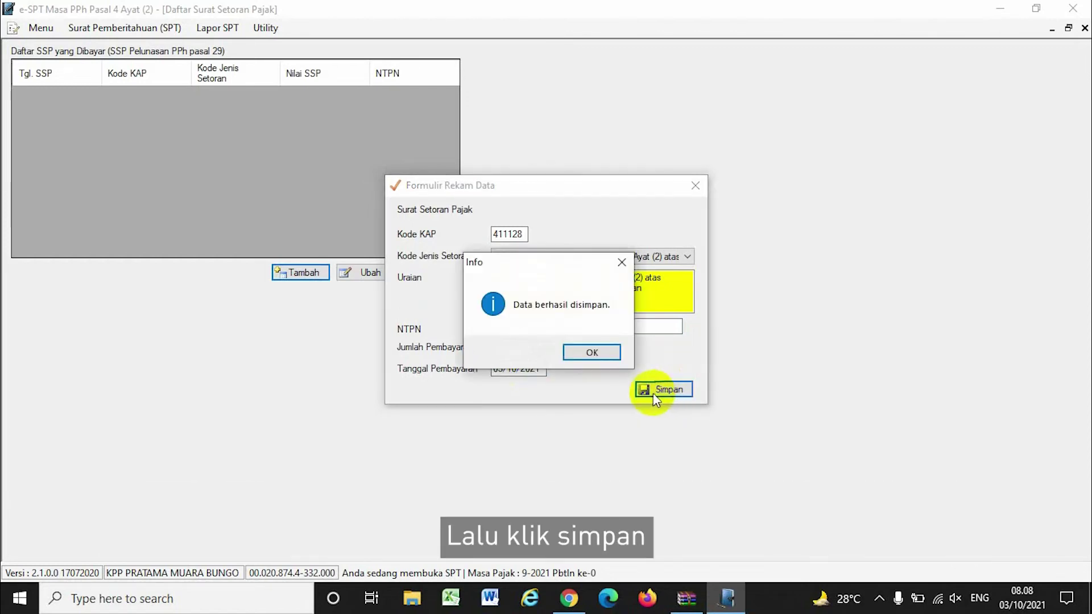
pyautogui.click(590, 350)
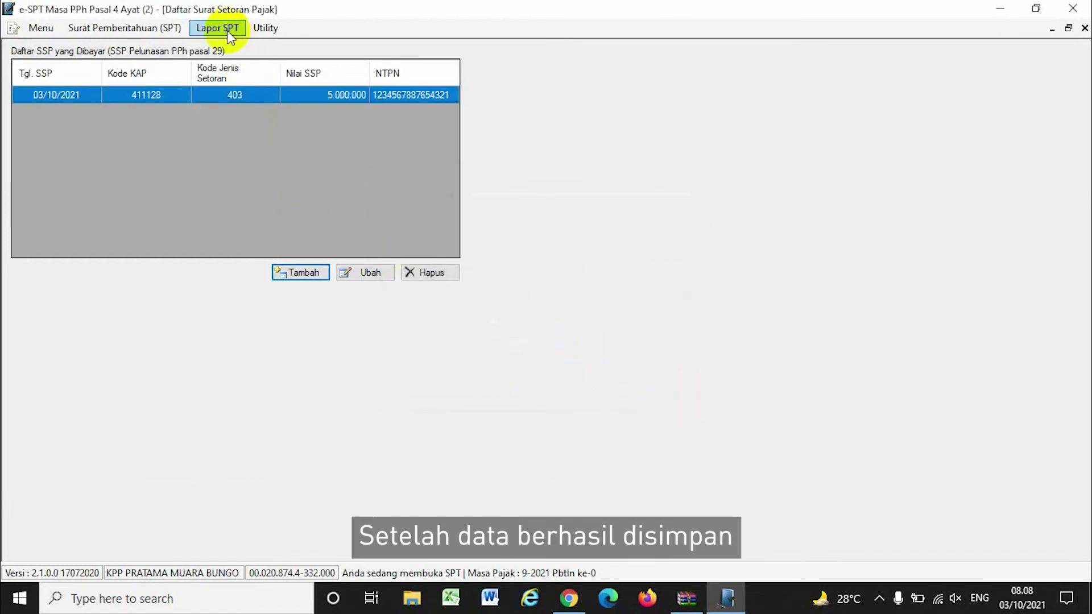
pyautogui.click(1084, 28)
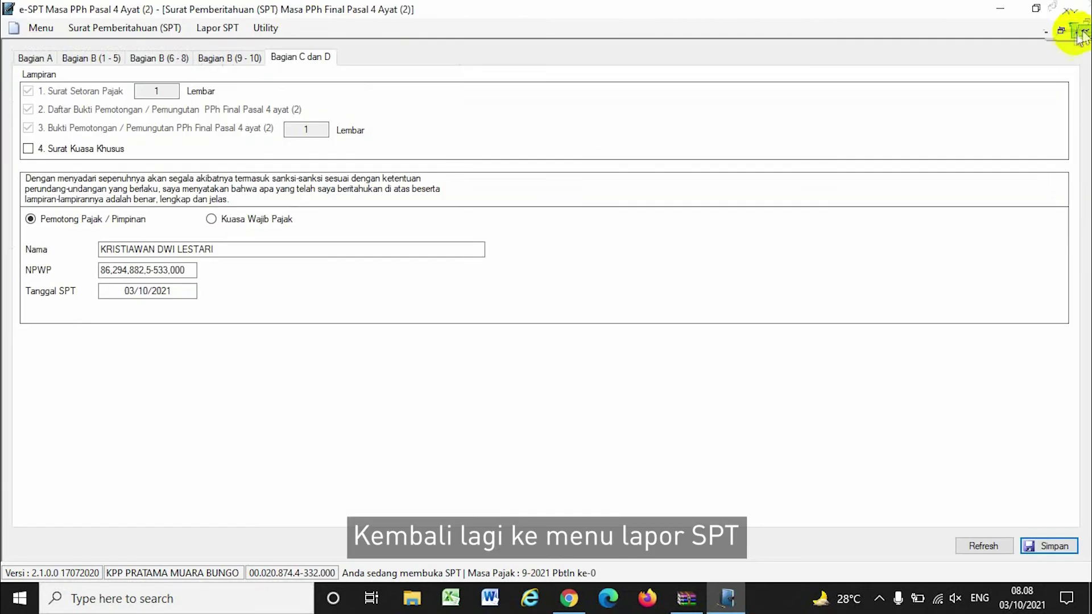
# Record a new Pemindahbukuan (PBK) proof of 500.000 dated 03/10/2021 and save it
pyautogui.click(214, 29)
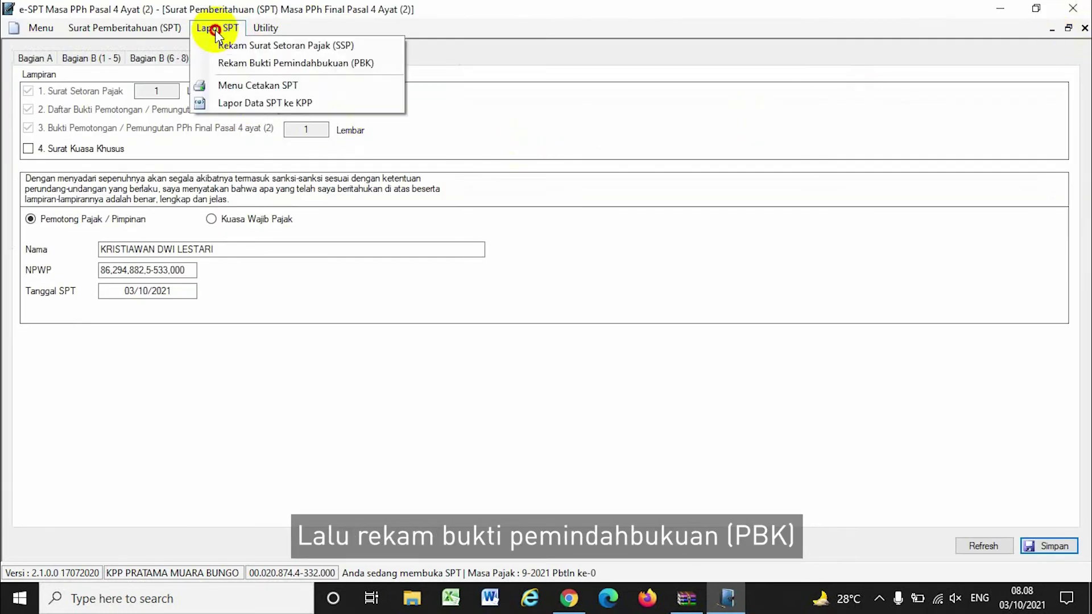
pyautogui.click(241, 61)
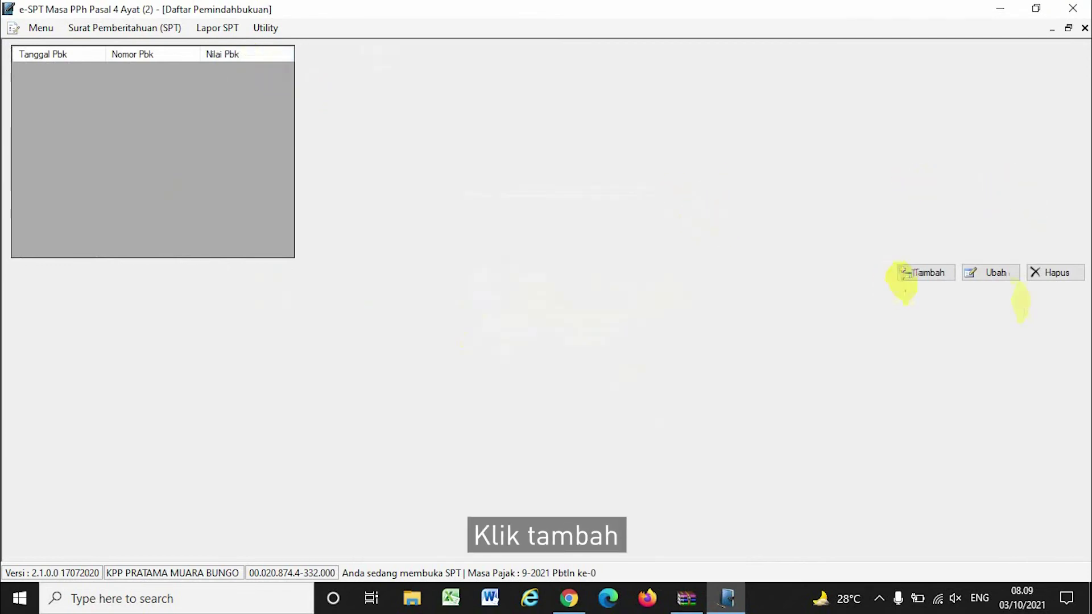
pyautogui.click(925, 274)
pyautogui.write('MASUK')
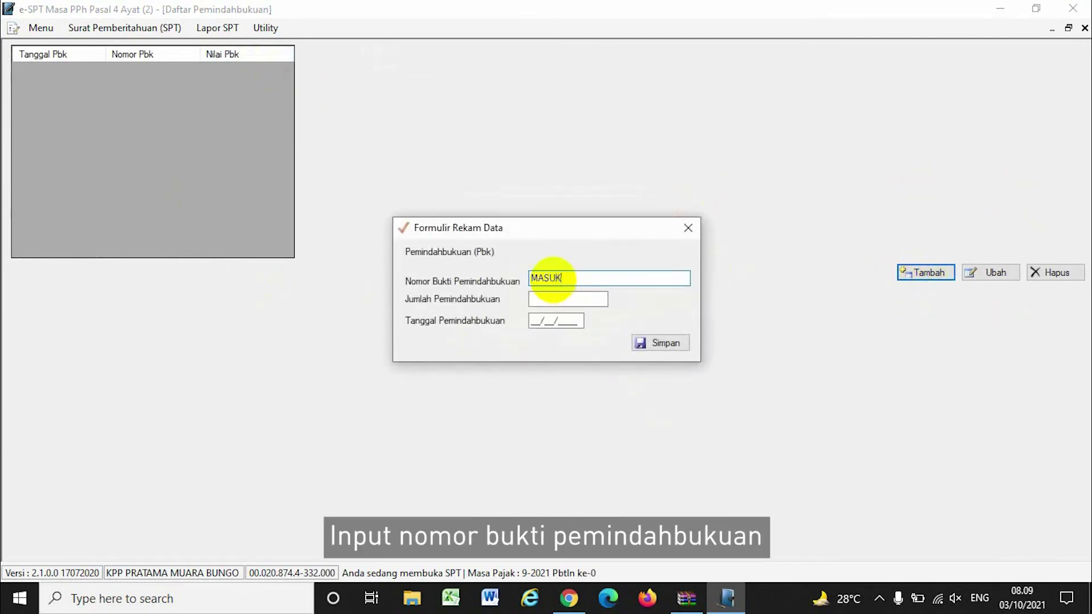
pyautogui.write('AN NOMOR BUKTI PEMINDAHBUKUAN')
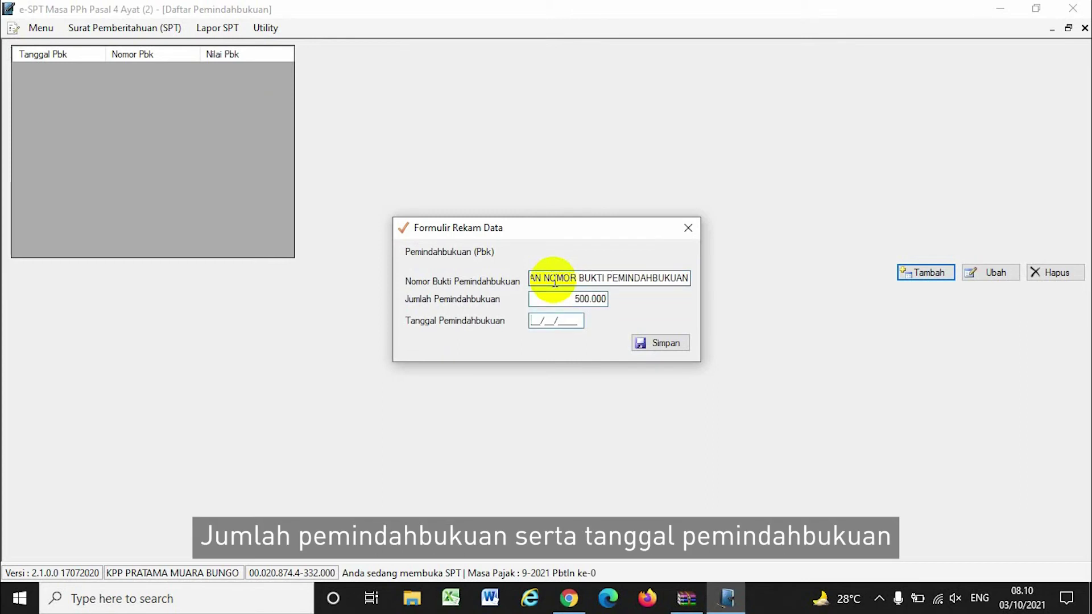
pyautogui.write('03102021')
pyautogui.press('Tab')
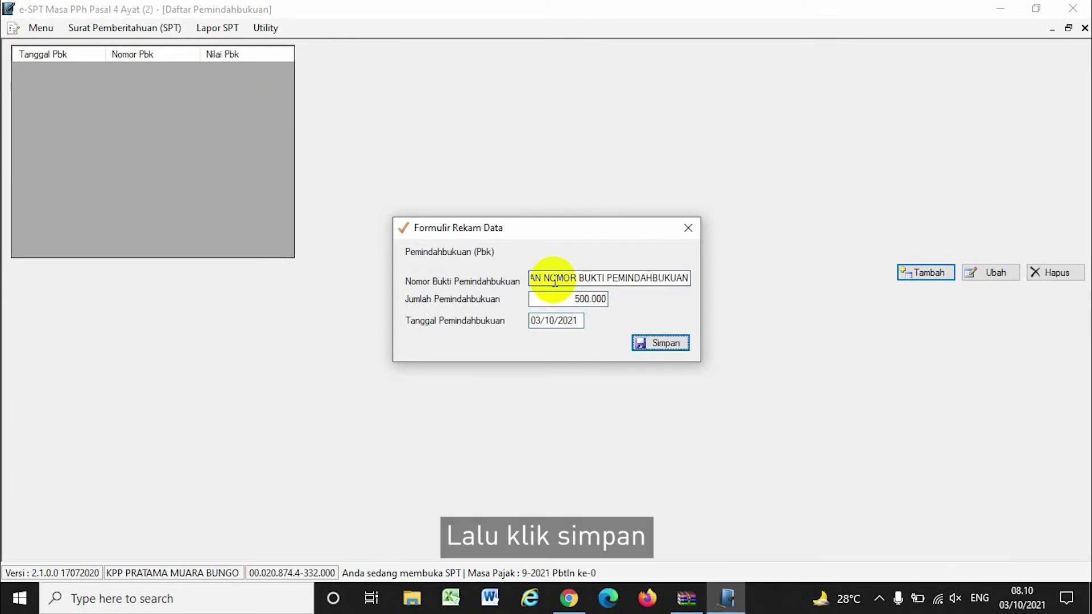
pyautogui.press('Return')
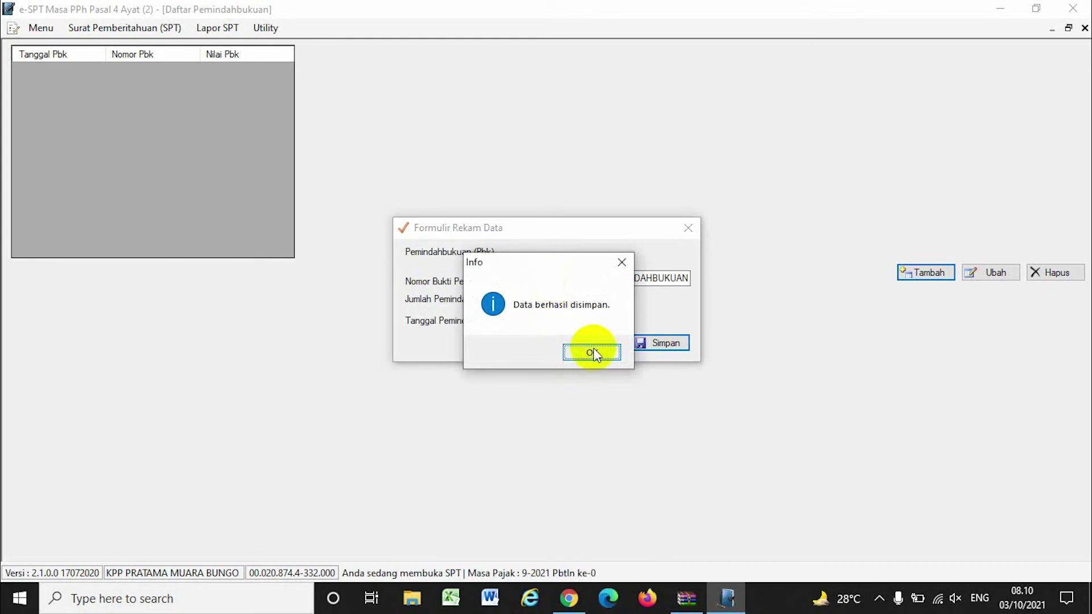
pyautogui.click(592, 353)
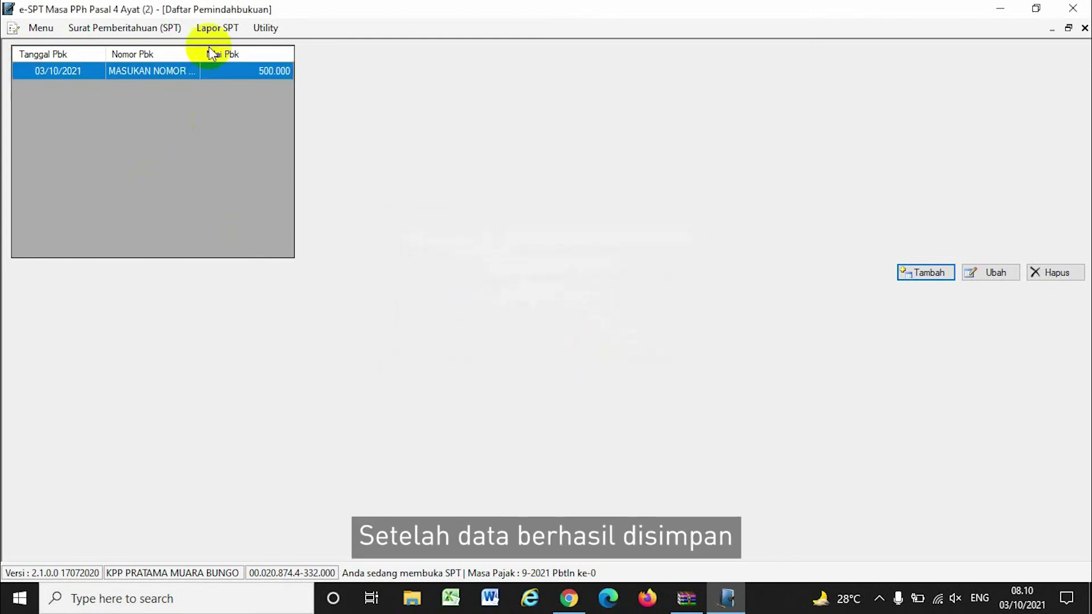
pyautogui.click(216, 30)
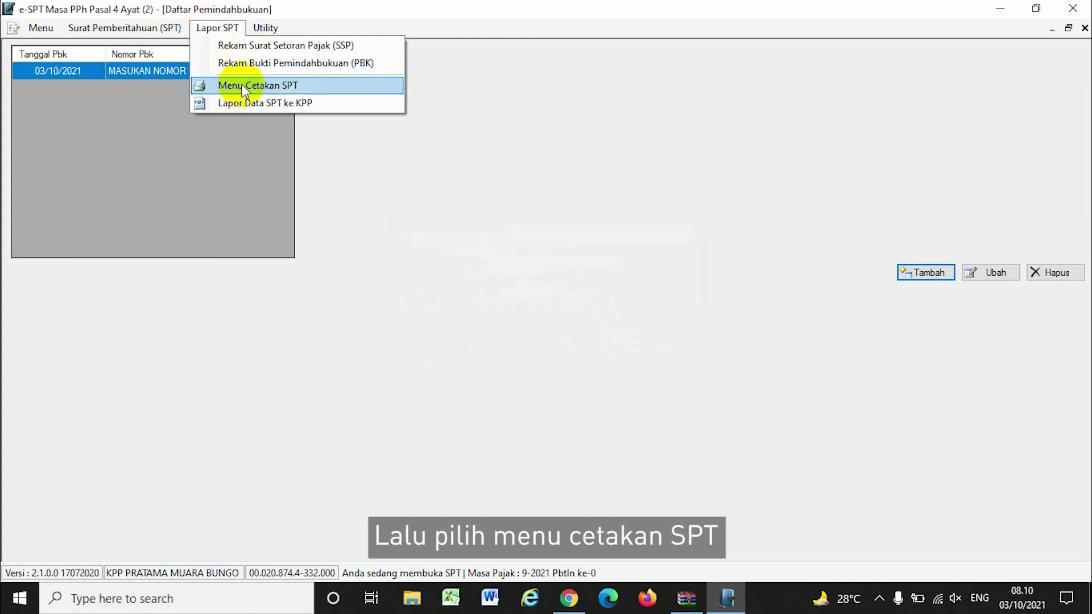
# Preview the Induk PPh Pasal 4 Ayat (2) form at 150% and review it
pyautogui.click(245, 85)
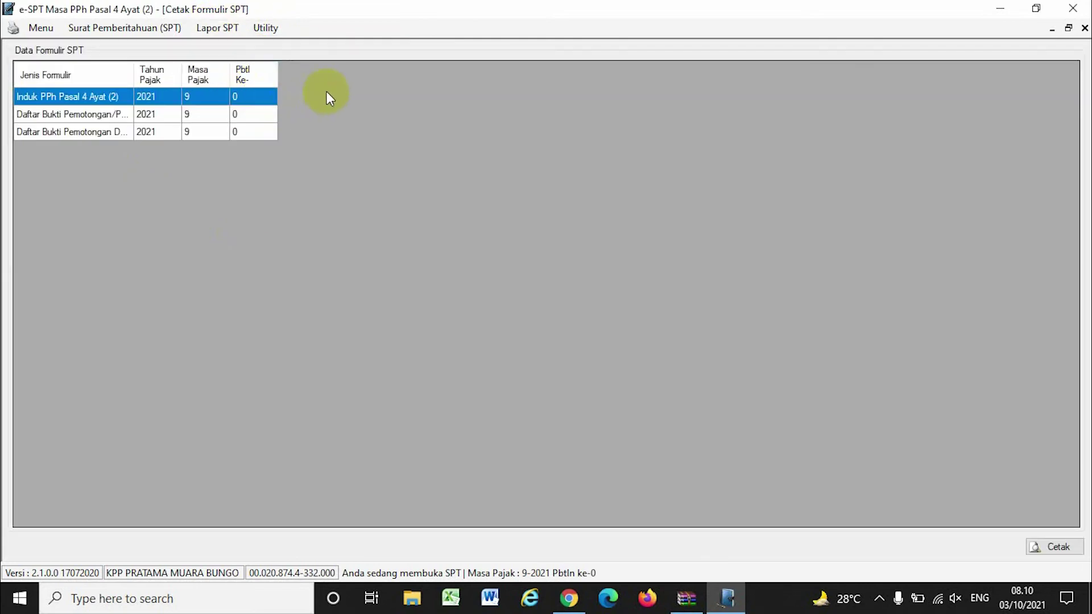
pyautogui.click(43, 116)
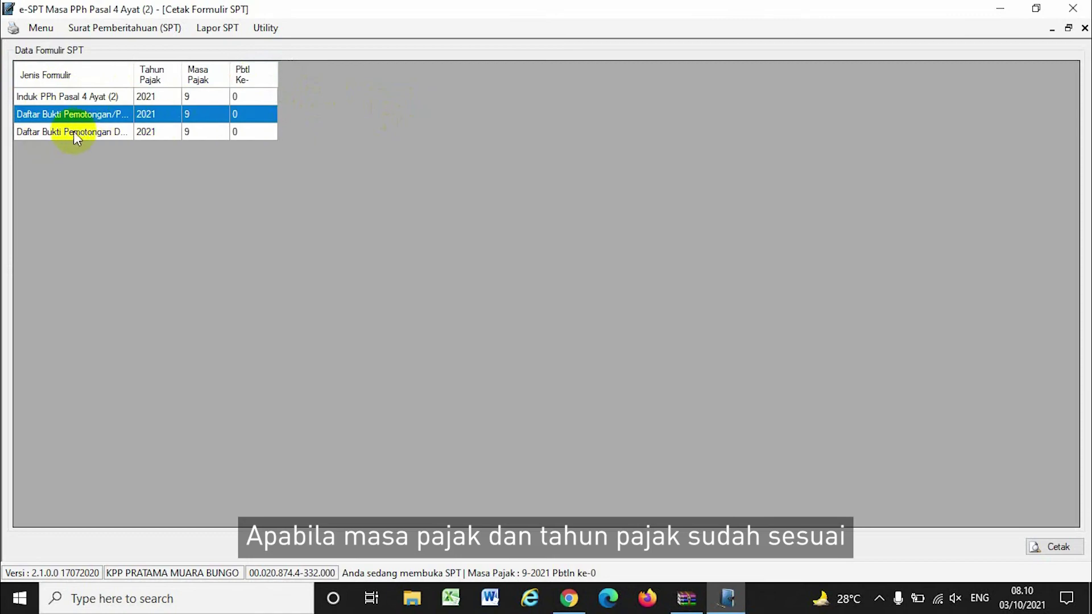
pyautogui.click(73, 132)
pyautogui.click(54, 95)
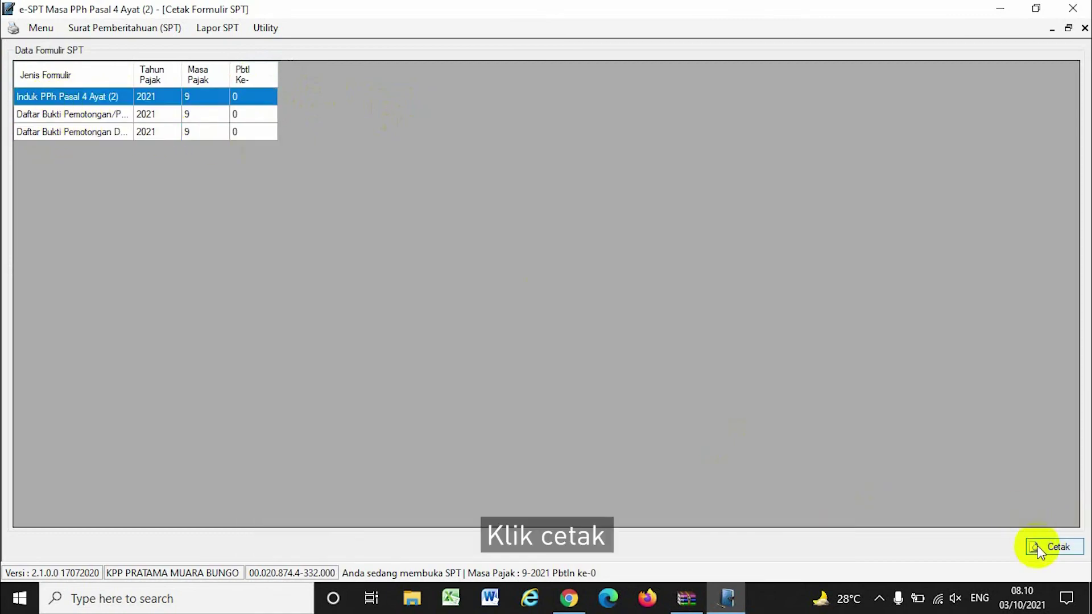
pyautogui.click(1038, 547)
pyautogui.click(41, 48)
pyautogui.click(59, 117)
pyautogui.moveTo(1084, 197); pyautogui.dragTo(1084, 319)
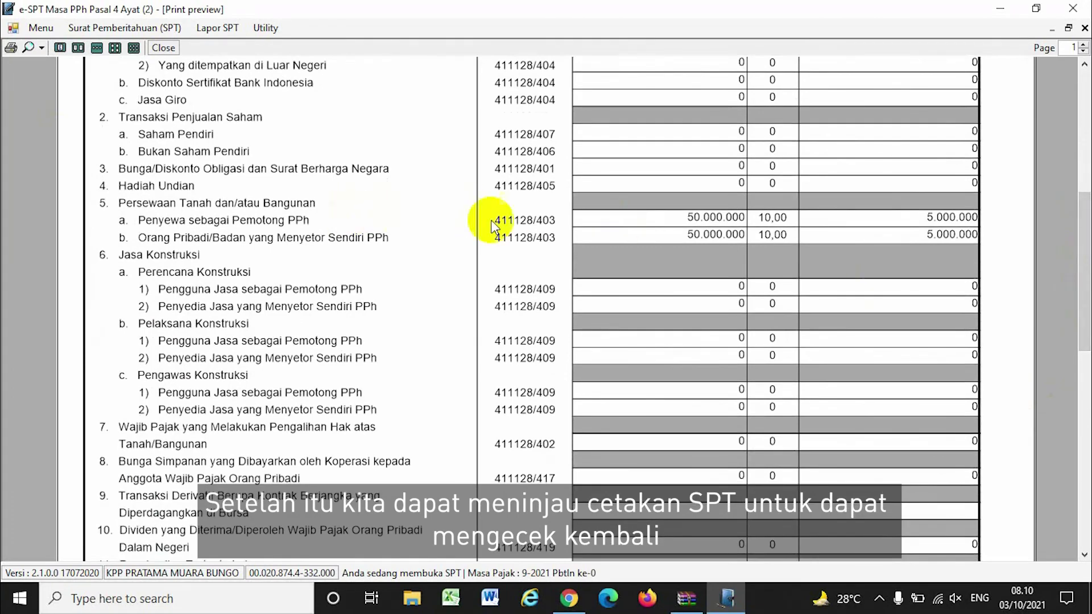
pyautogui.moveTo(1084, 273); pyautogui.dragTo(1083, 474)
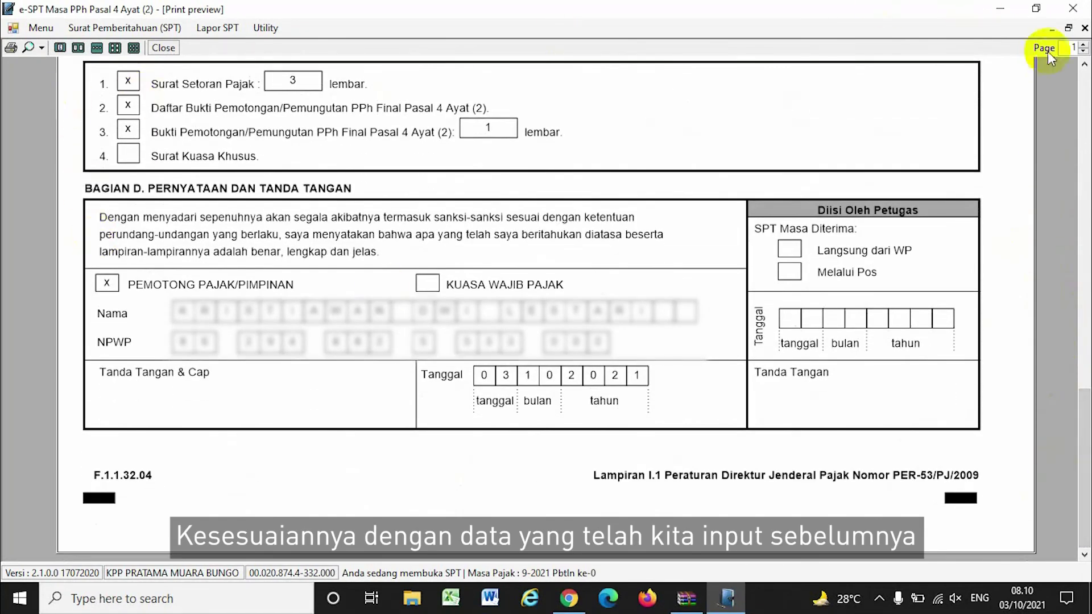
pyautogui.click(1084, 28)
# Show an enlarged print preview of the Daftar Bukti Pemotongan for 09/2021
pyautogui.click(85, 118)
pyautogui.click(1046, 541)
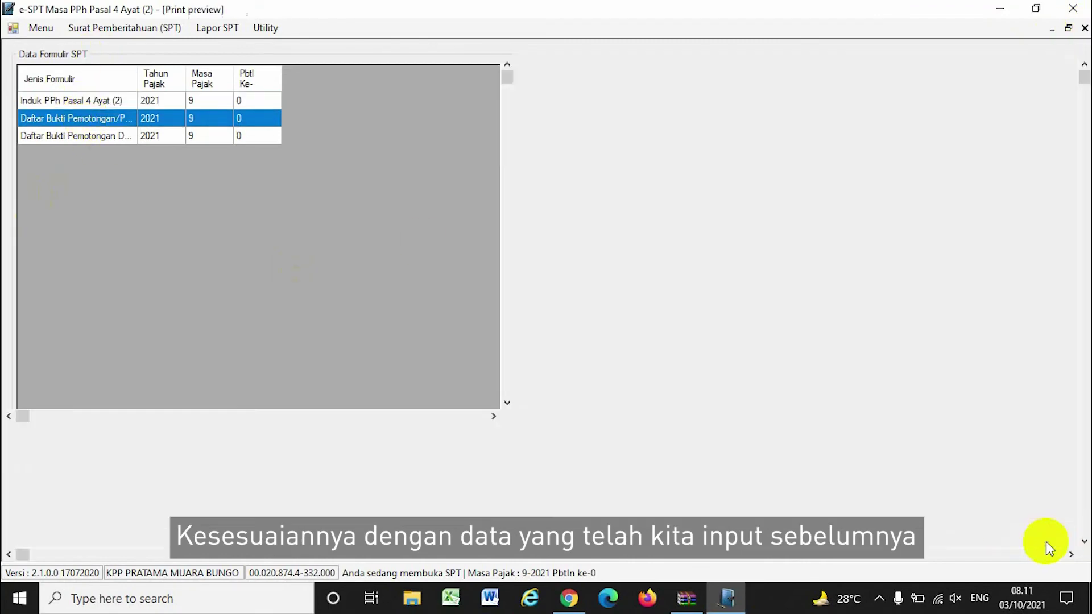
pyautogui.click(43, 47)
pyautogui.click(47, 93)
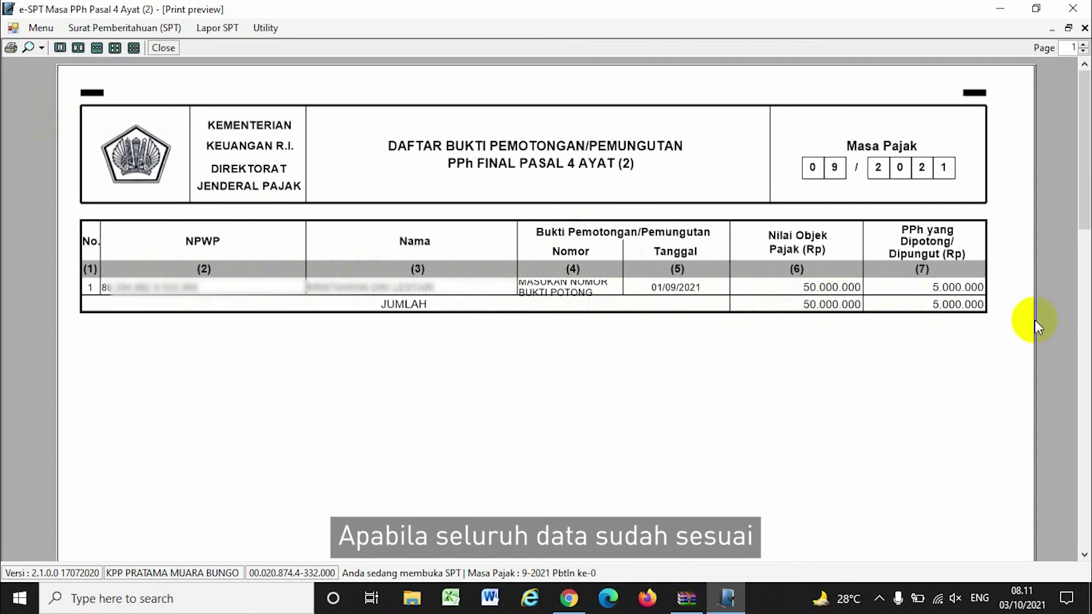
pyautogui.click(216, 28)
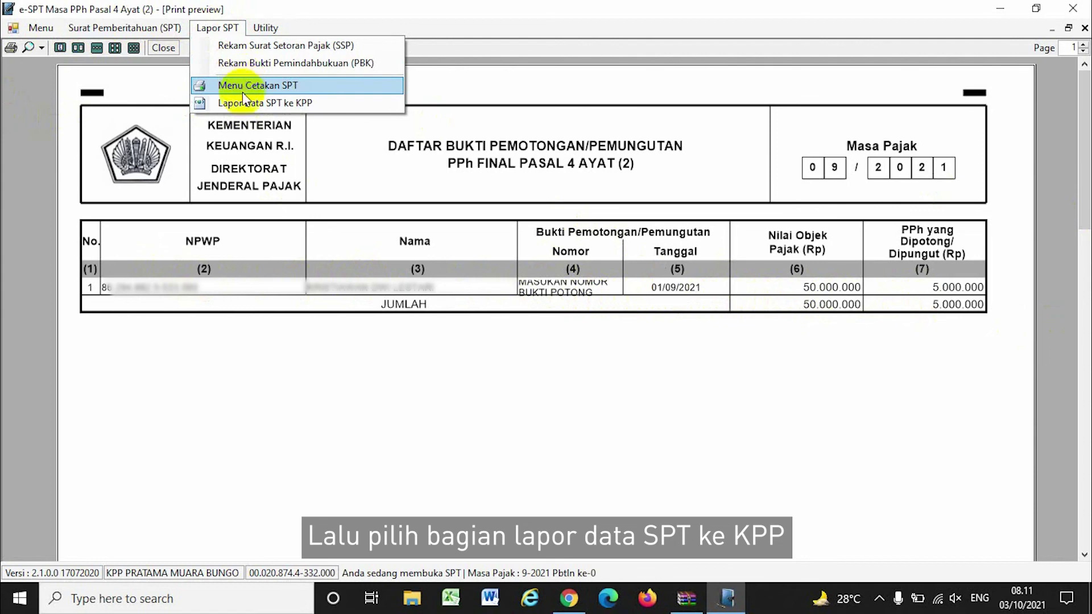
# Generate the 09/2021 SPT report CSV into the Downloads folder via Lapor Data SPT ke KPP
pyautogui.click(244, 103)
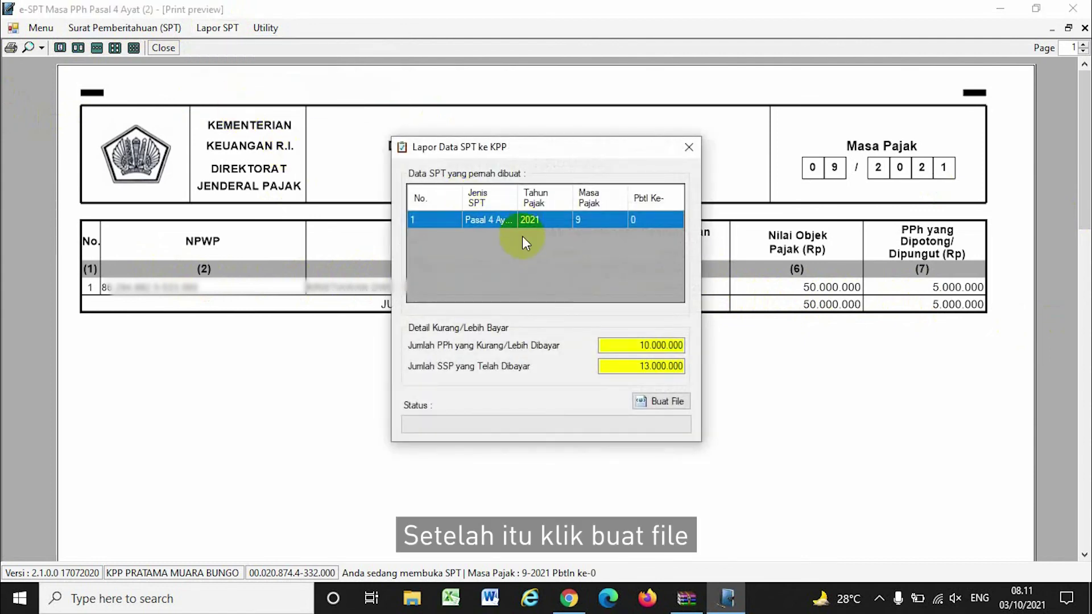
pyautogui.click(659, 401)
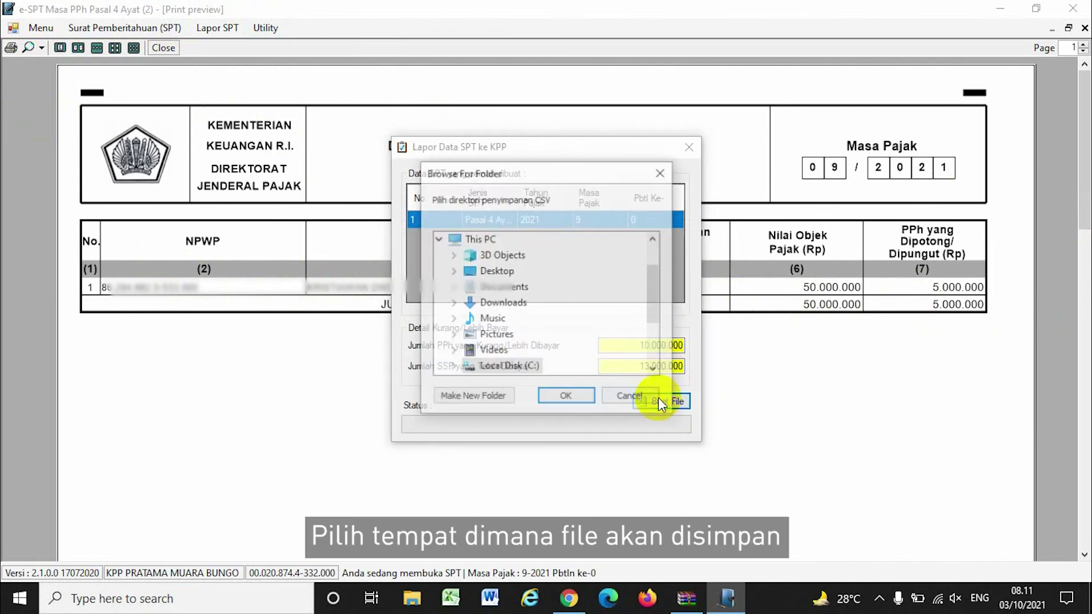
pyautogui.doubleClick(489, 303)
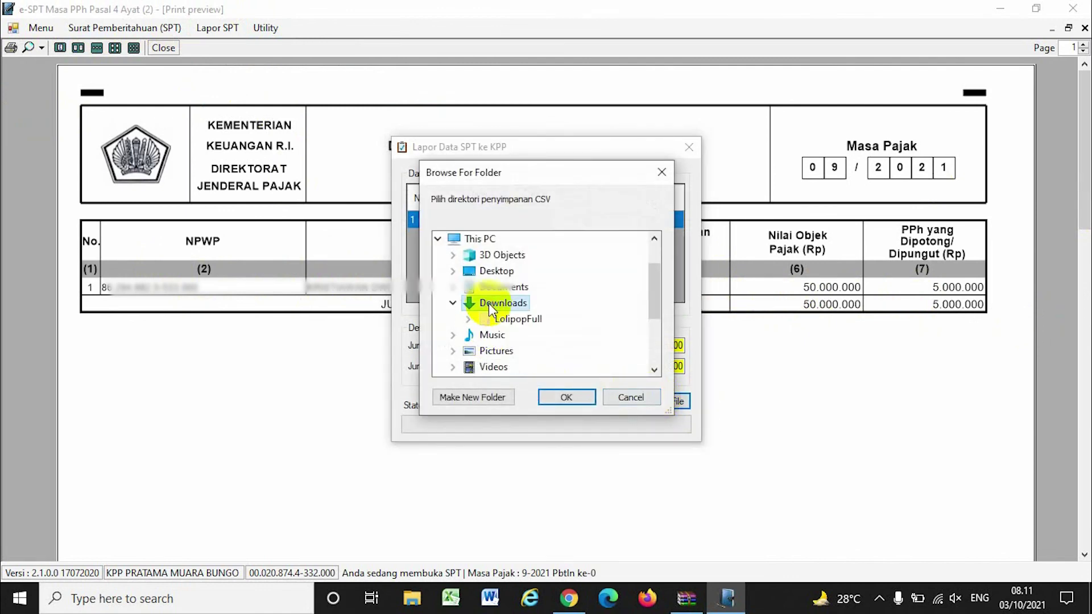
pyautogui.click(565, 398)
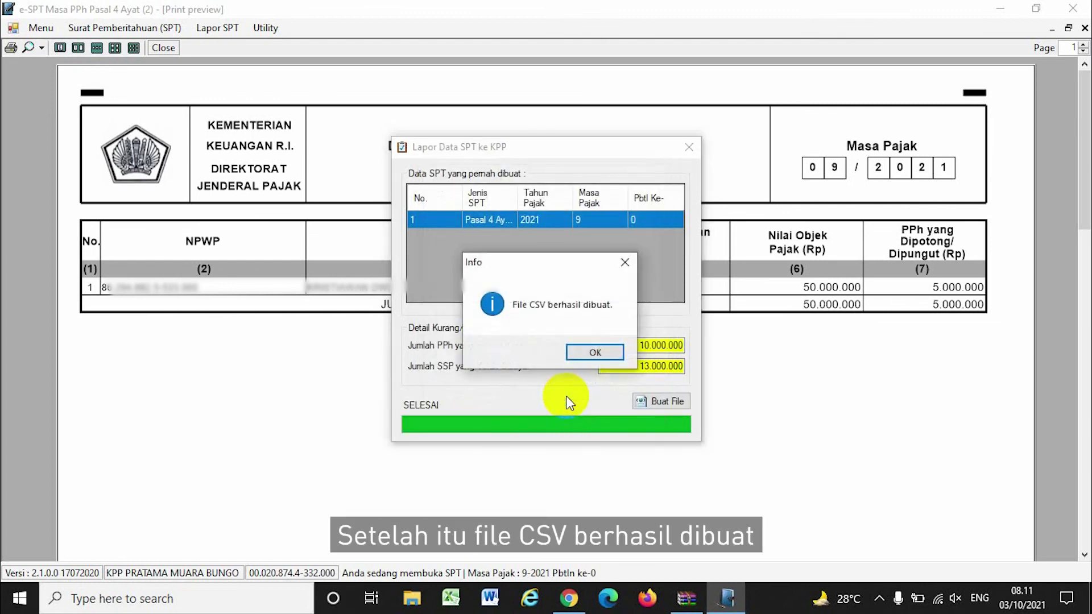
pyautogui.click(598, 351)
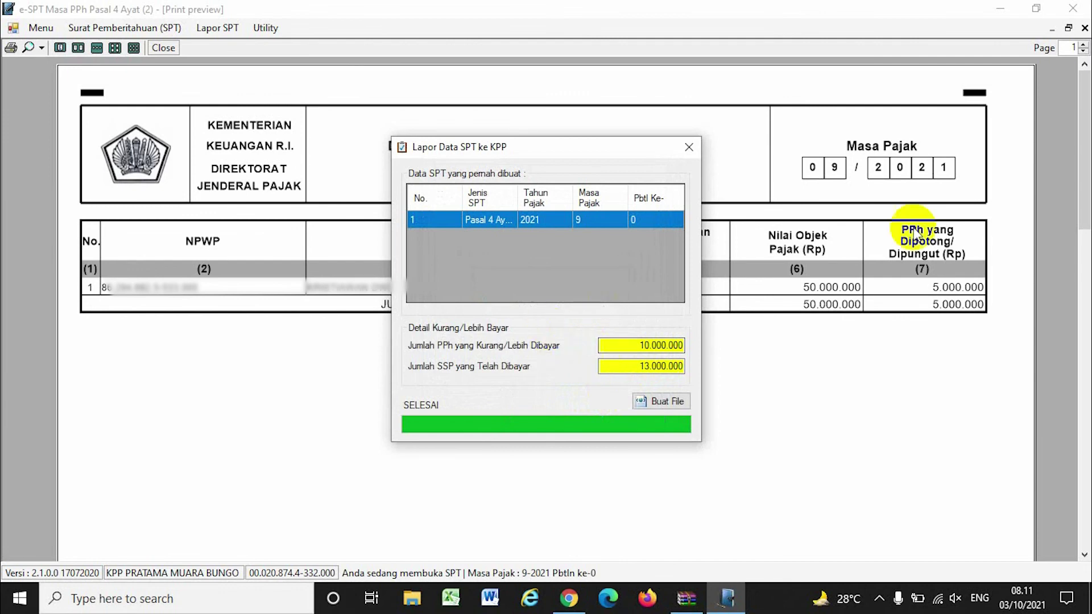